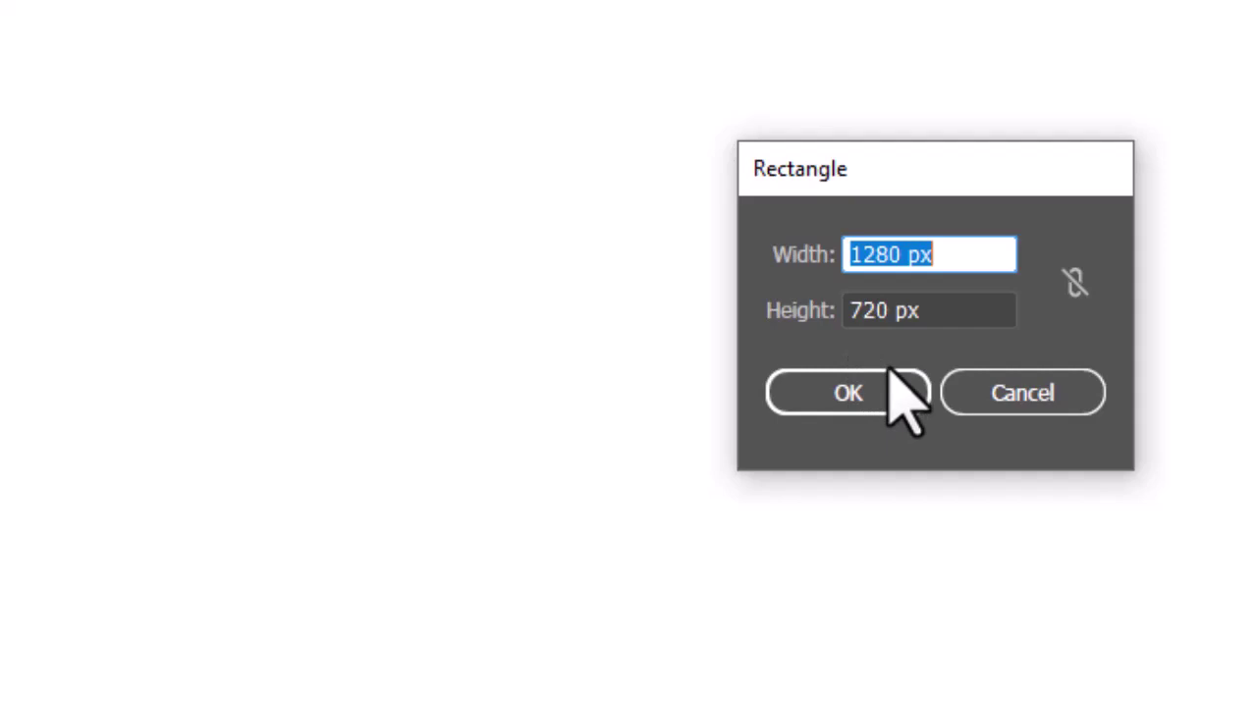
- Create a 1280 × 720 px rectangle and centre it vertically and horizontally on the artboard
{"action": "key", "text": "Tab"}
{"action": "left_click", "coordinate": [866, 385]}
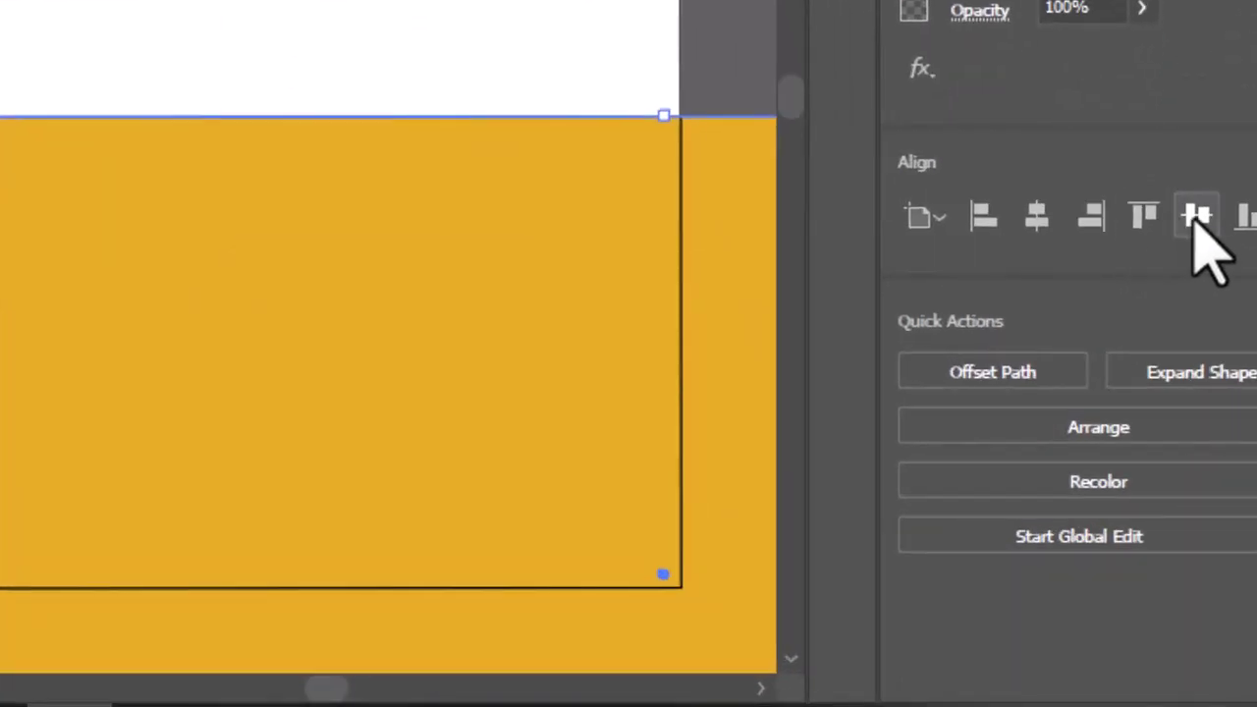
{"action": "left_click", "coordinate": [1196, 218]}
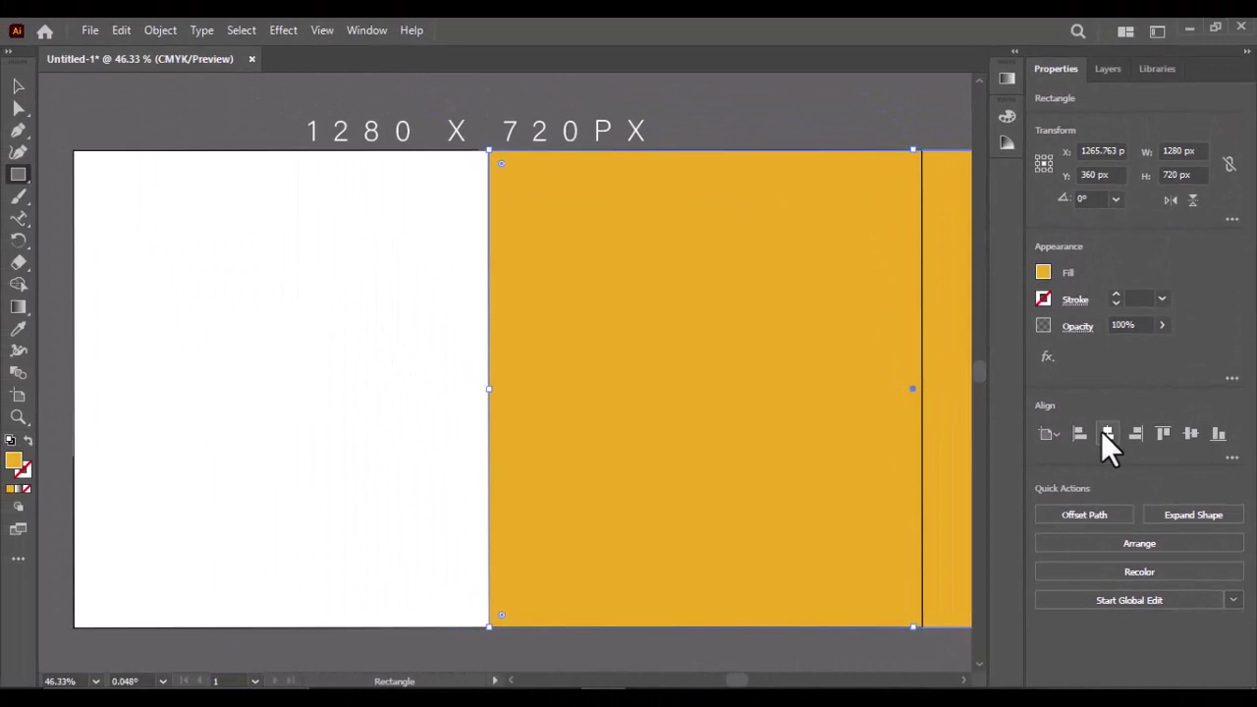
{"action": "left_click", "coordinate": [1037, 216]}
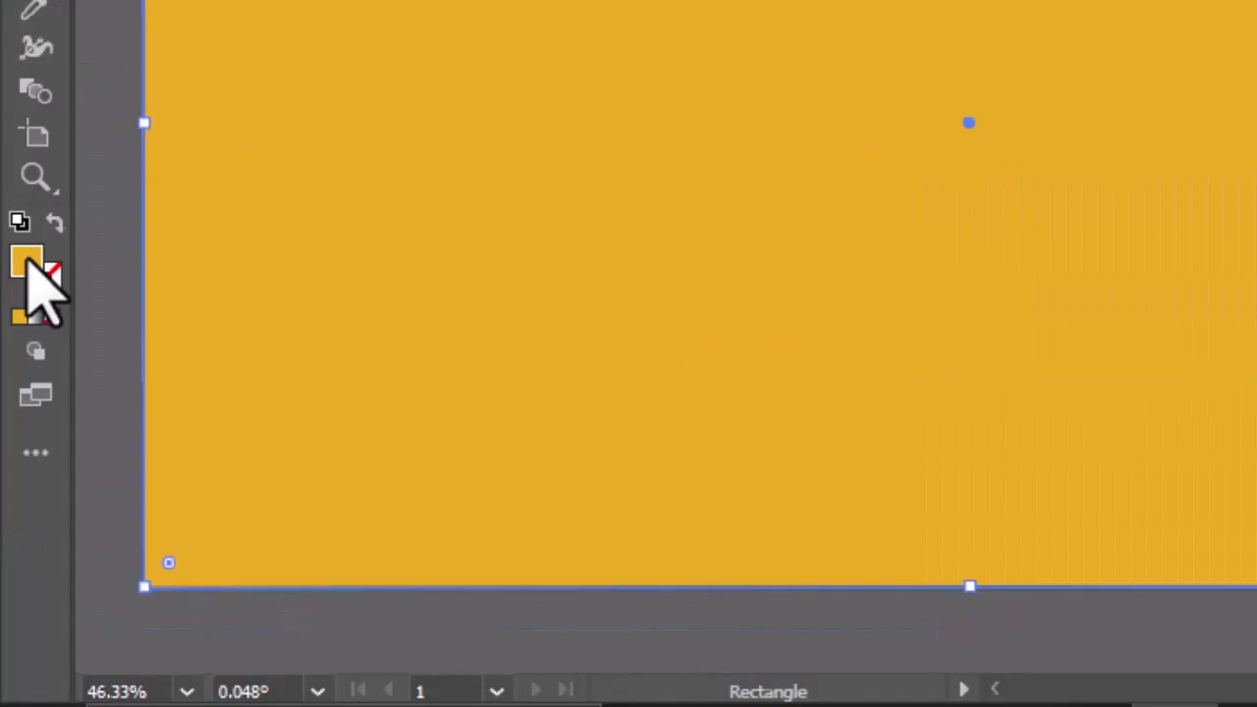
- Change the rectangle's fill to the orange-red e85223
{"action": "double_click", "coordinate": [15, 460]}
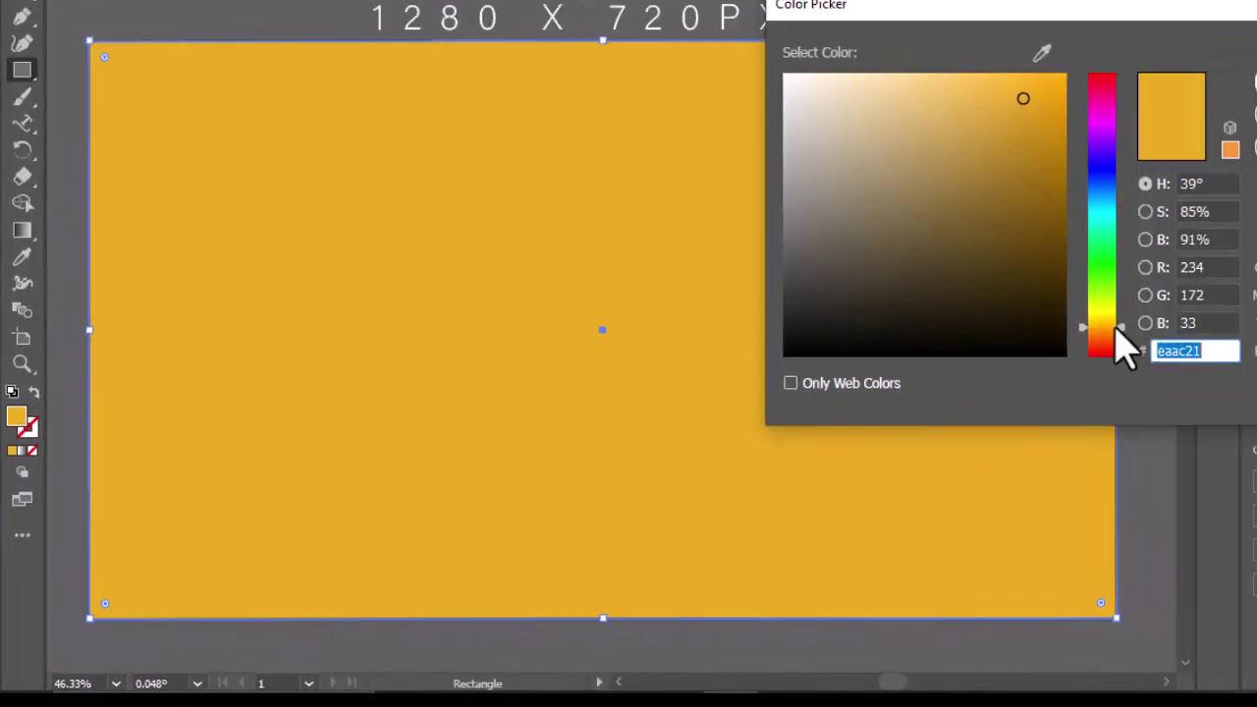
{"action": "left_click_drag", "start_coordinate": [924, 390], "coordinate": [920, 400]}
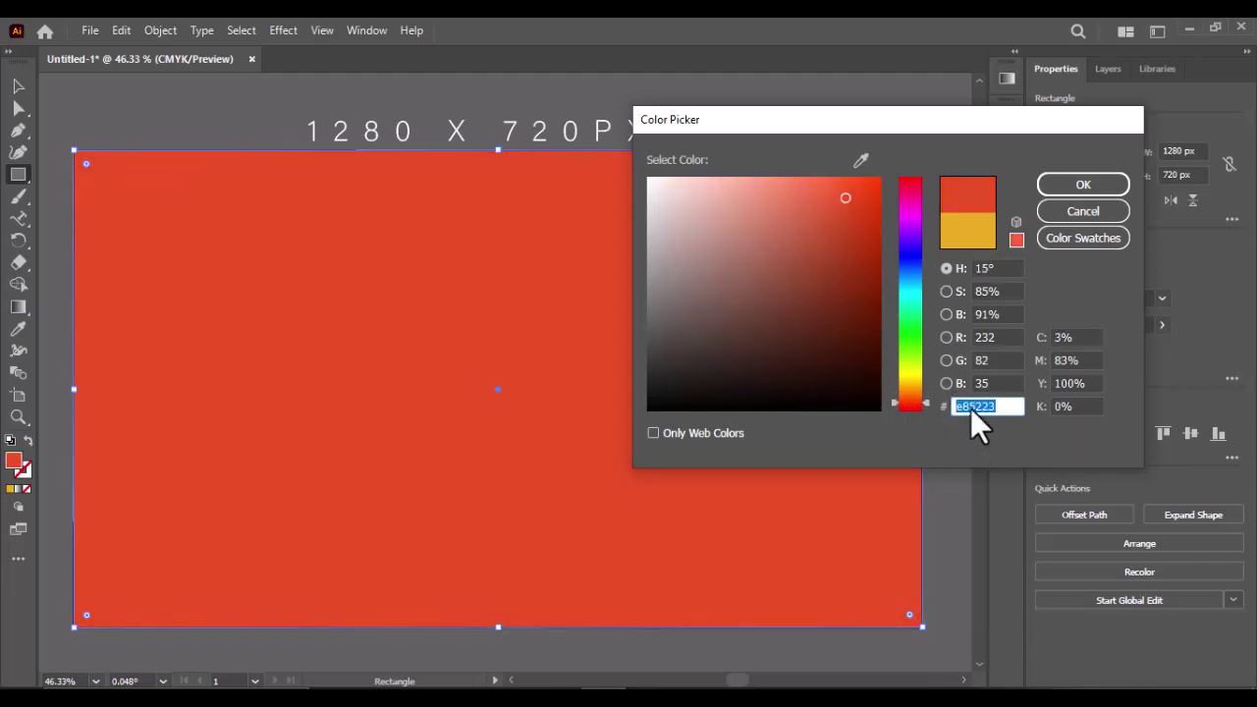
{"action": "left_click", "coordinate": [1072, 187]}
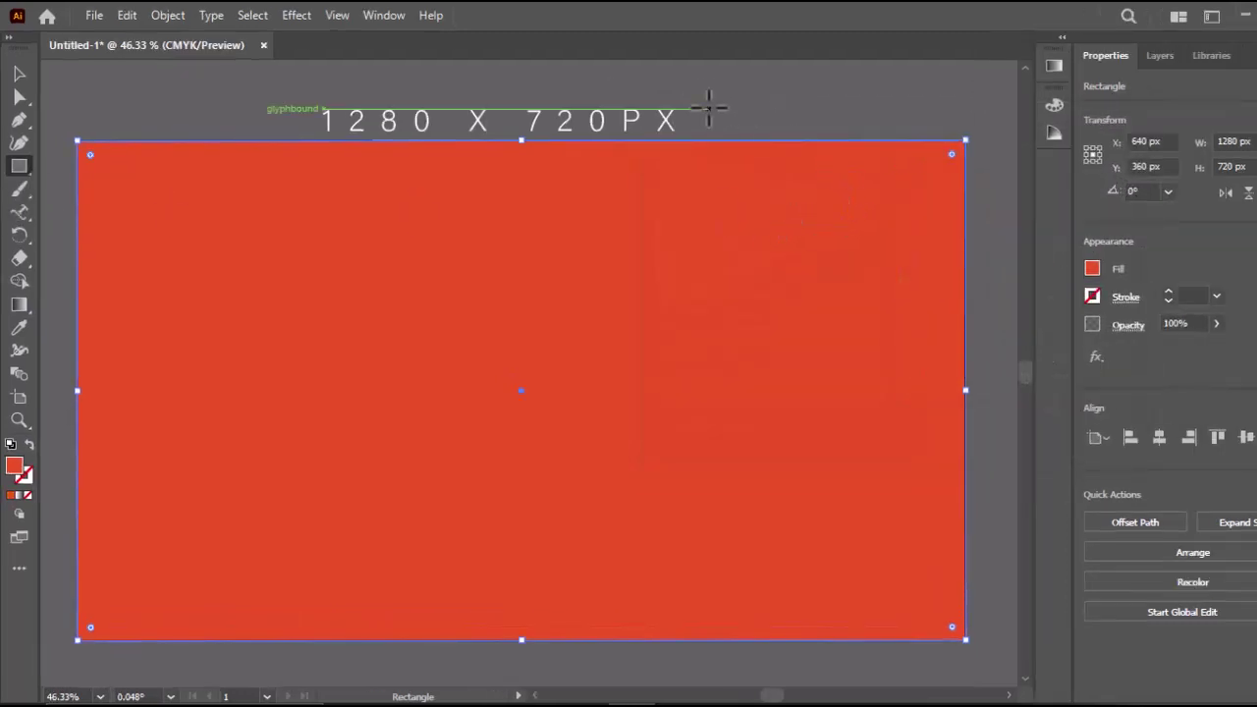
- Draw a small rectangle beside the size label above the artboard and add a copy of the label reading e85223
{"action": "mouse_move", "coordinate": [667, 123]}
{"action": "left_mouse_down"}
{"action": "mouse_move", "coordinate": [557, 123]}
{"action": "mouse_move", "coordinate": [726, 131]}
{"action": "left_mouse_up"}
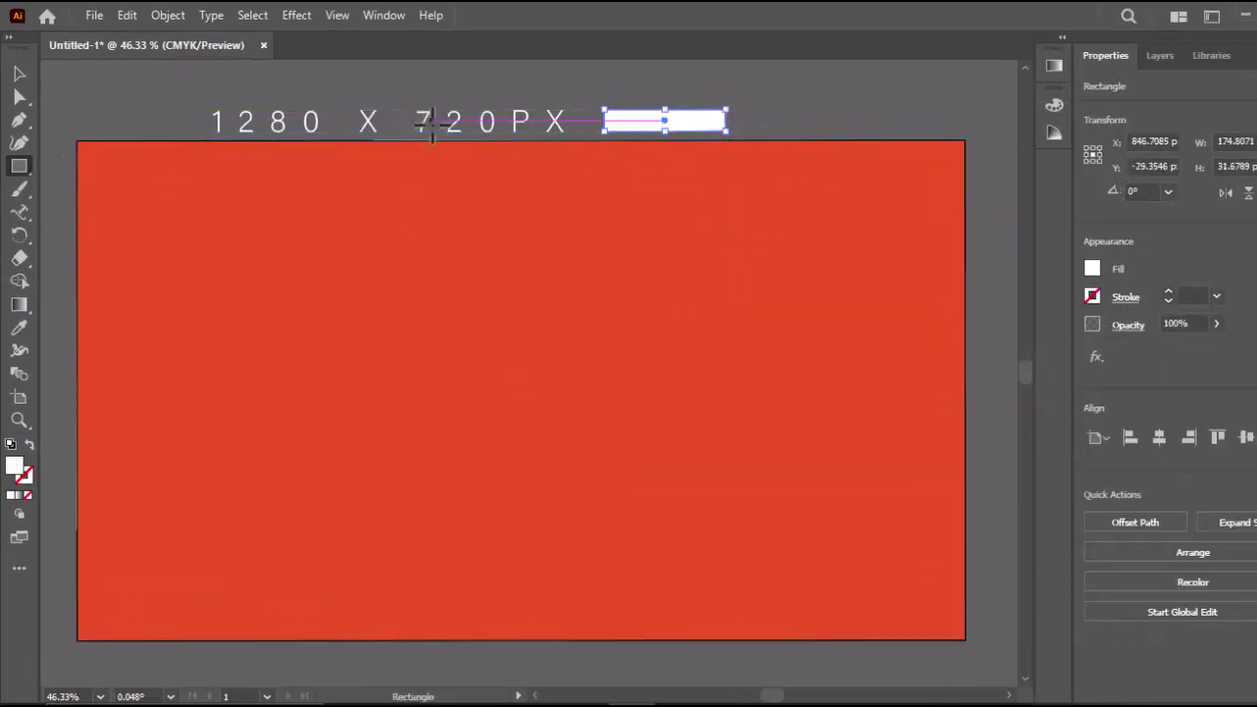
{"action": "key", "text": "v"}
{"action": "left_click_drag", "start_coordinate": [482, 129], "coordinate": [1001, 127], "text": "alt"}
{"action": "double_click", "coordinate": [960, 122]}
{"action": "key", "text": "ctrl+a"}
{"action": "type", "text": "e85223"}
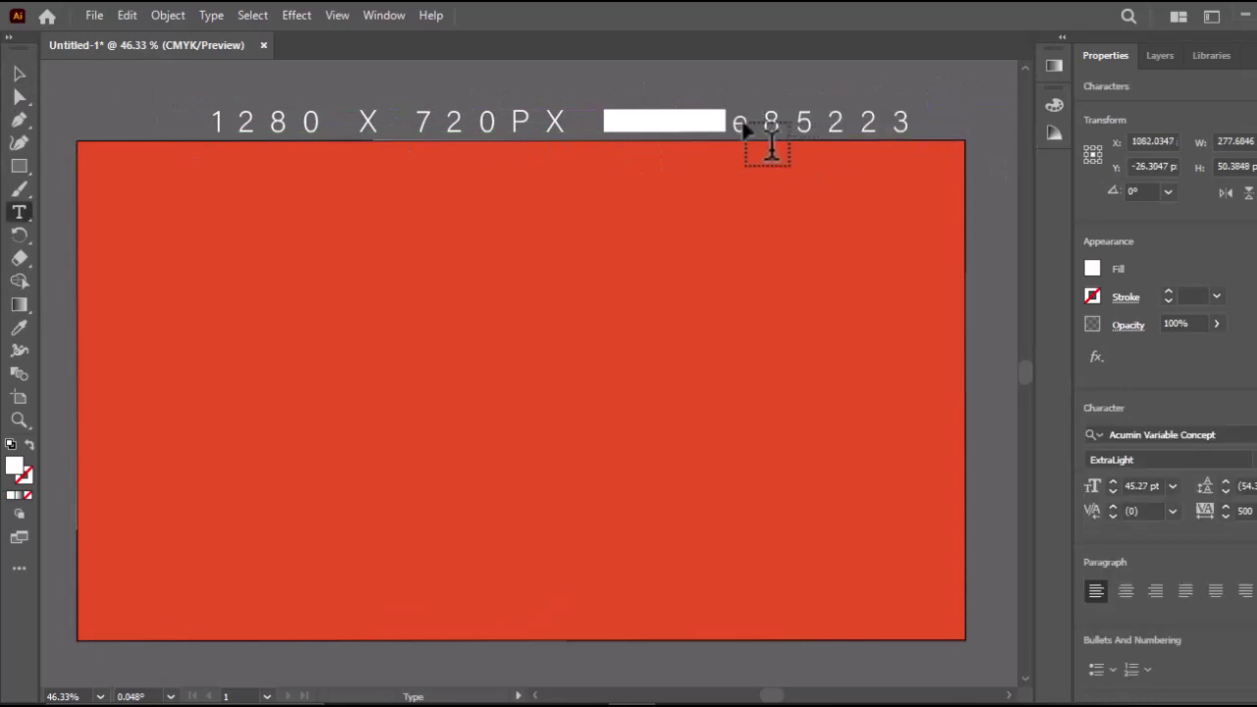
- Fill the small rectangle above the artboard with the background's red using the Eyedropper
{"action": "left_click", "coordinate": [18, 74]}
{"action": "left_click", "coordinate": [663, 121]}
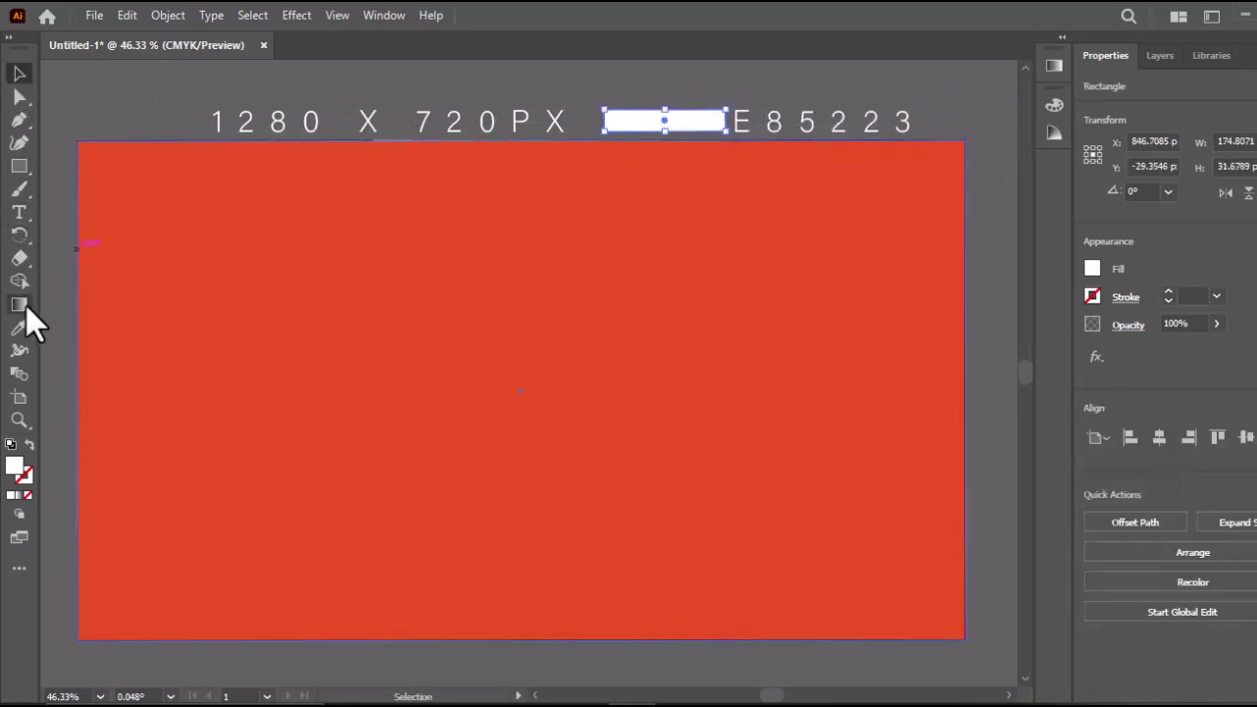
{"action": "left_click", "coordinate": [19, 327]}
{"action": "left_click", "coordinate": [548, 250]}
- Lock the red background rectangle
{"action": "left_click", "coordinate": [18, 74]}
{"action": "left_click", "coordinate": [559, 294]}
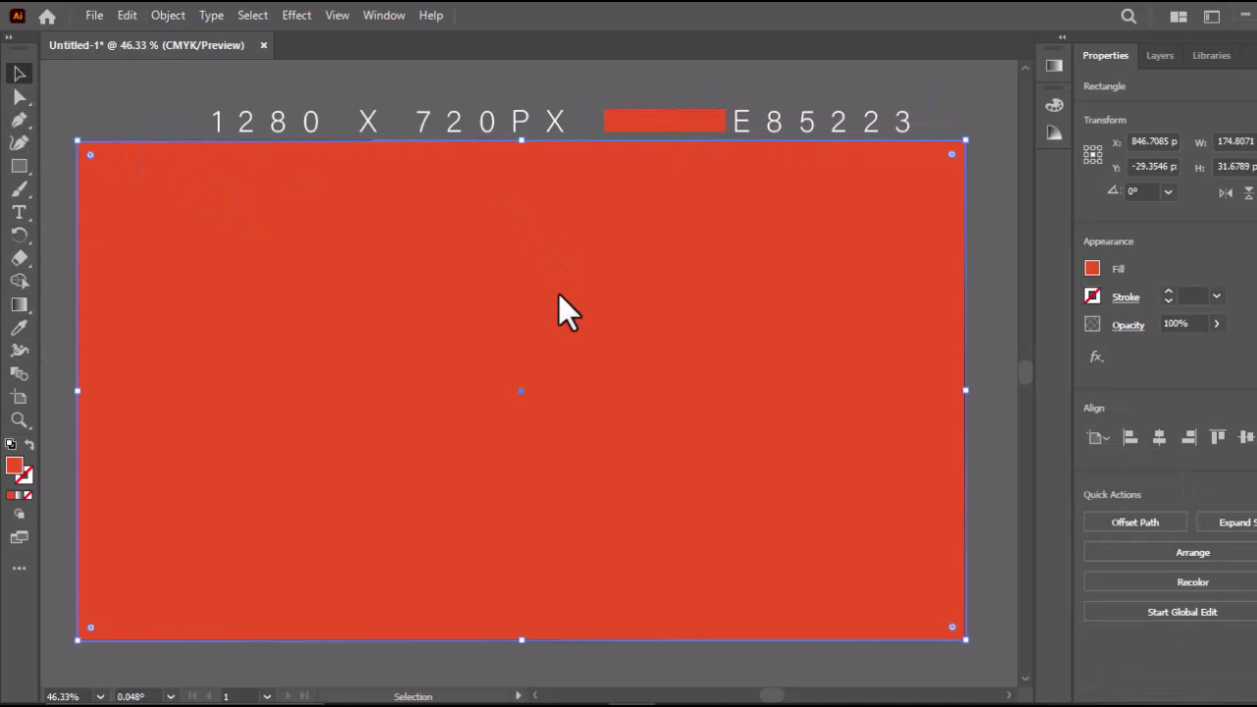
{"action": "left_click", "coordinate": [186, 16]}
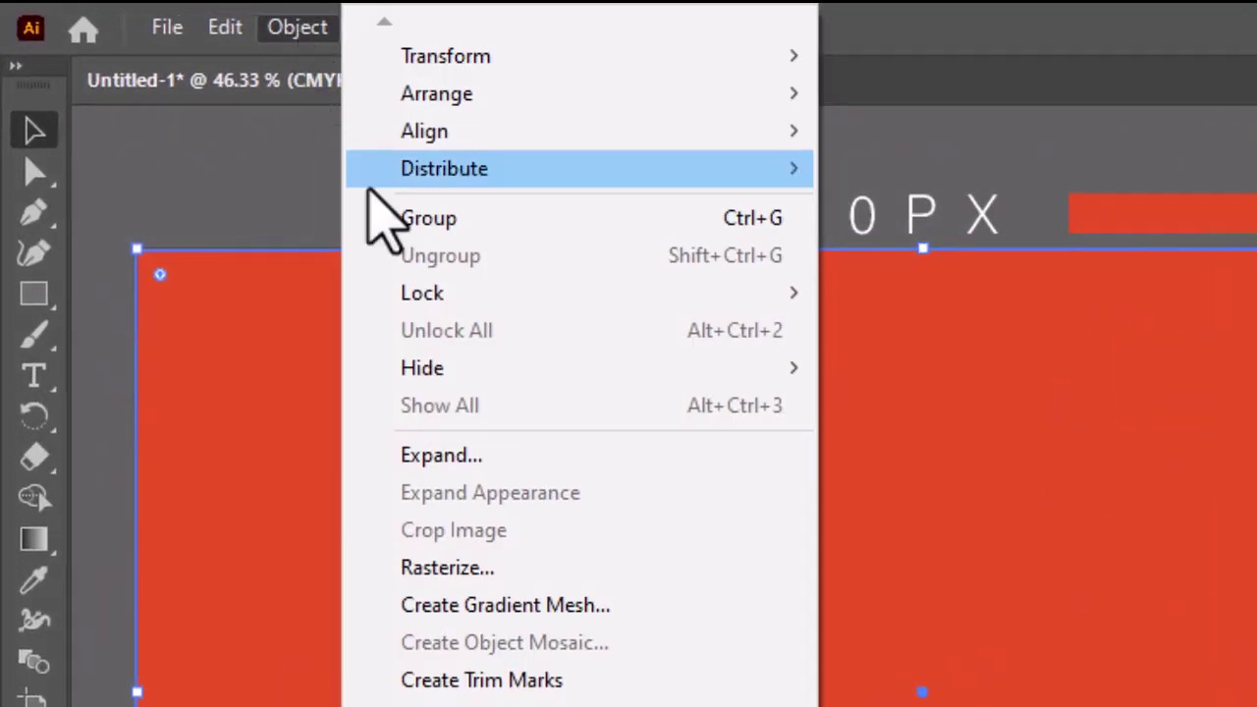
{"action": "mouse_move", "coordinate": [344, 185]}
{"action": "left_click", "coordinate": [974, 291]}
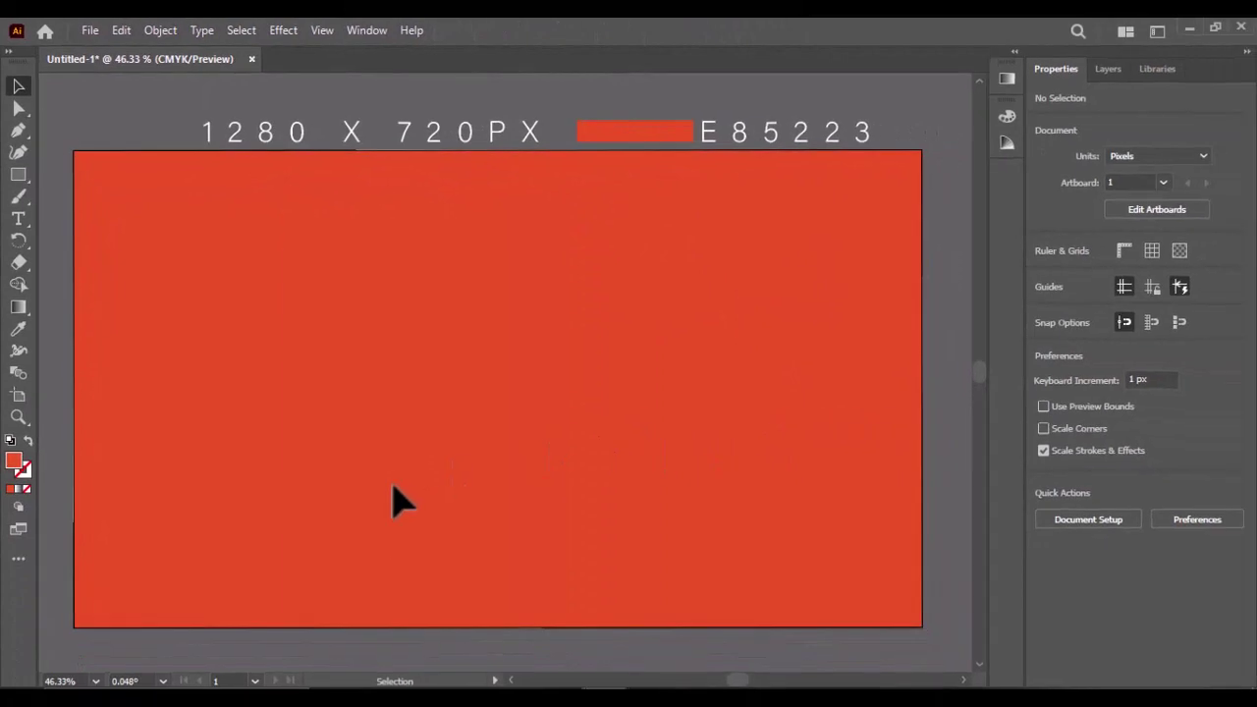
- Draw an unfilled circle with a 1 pt black stroke, about 575 px in diameter, from the middle of the artboard
{"action": "left_click", "coordinate": [26, 227]}
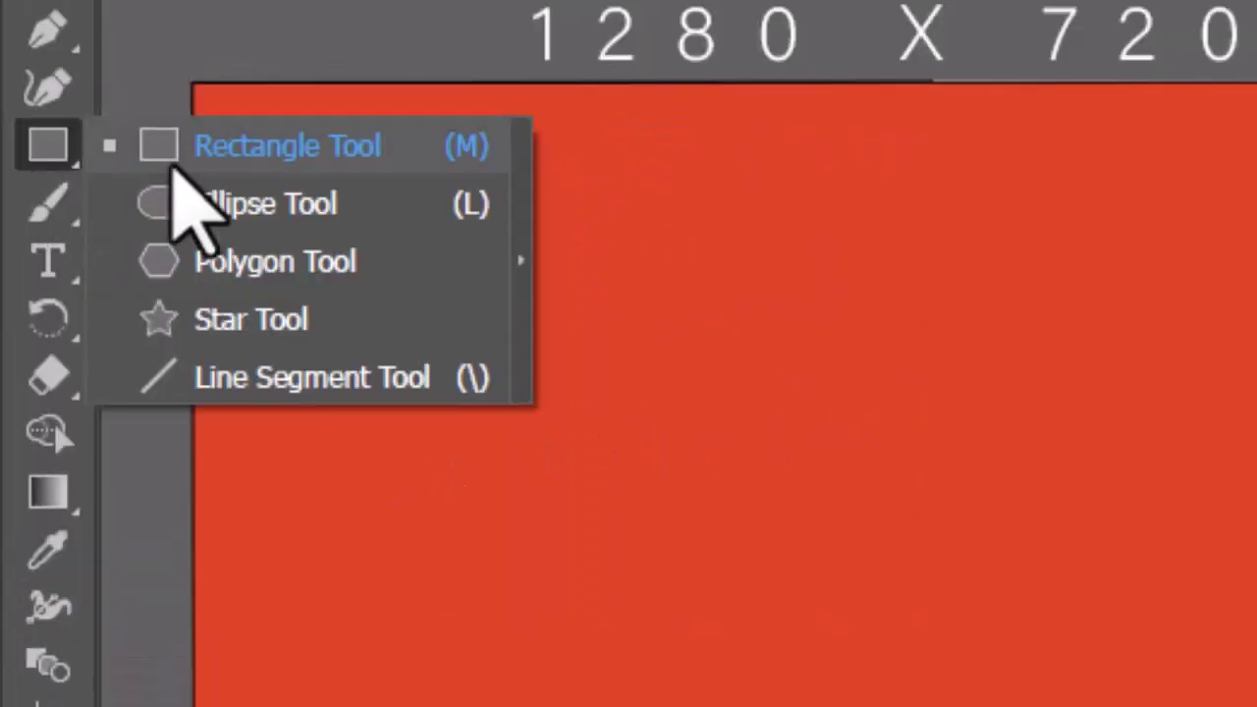
{"action": "left_click", "coordinate": [324, 203]}
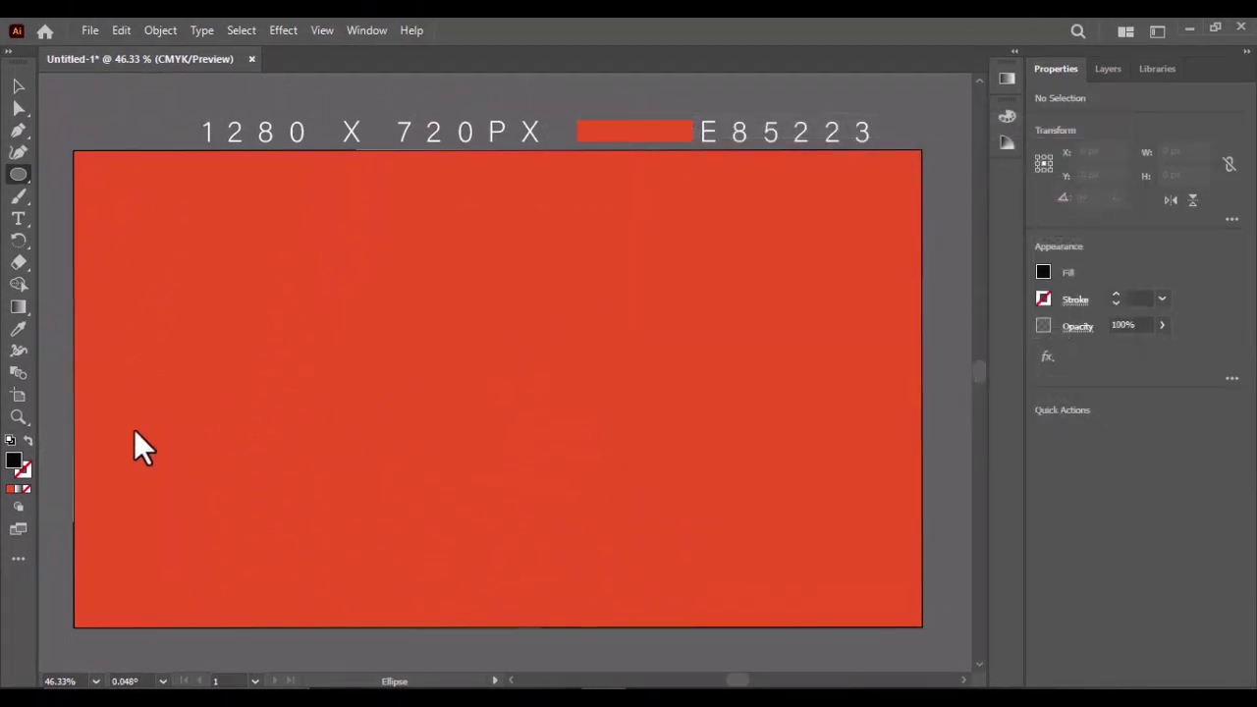
{"action": "left_click", "coordinate": [27, 440]}
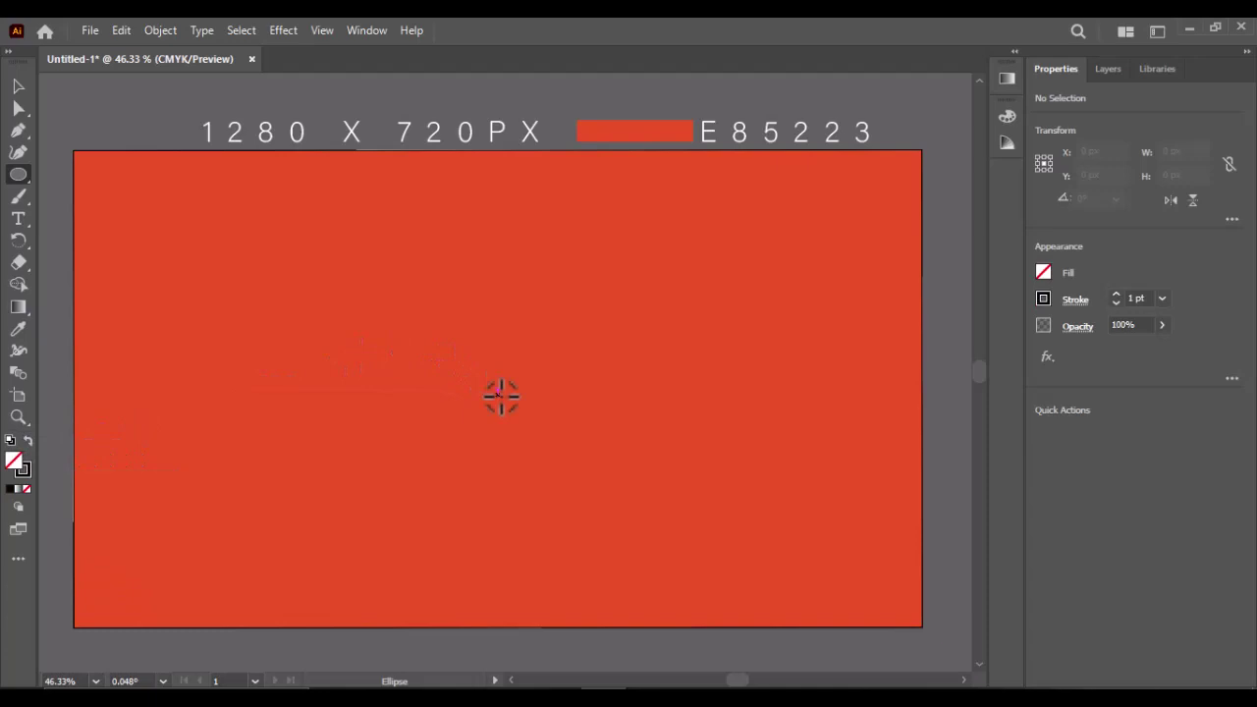
{"action": "left_click_drag", "start_coordinate": [500, 395], "coordinate": [308, 267]}
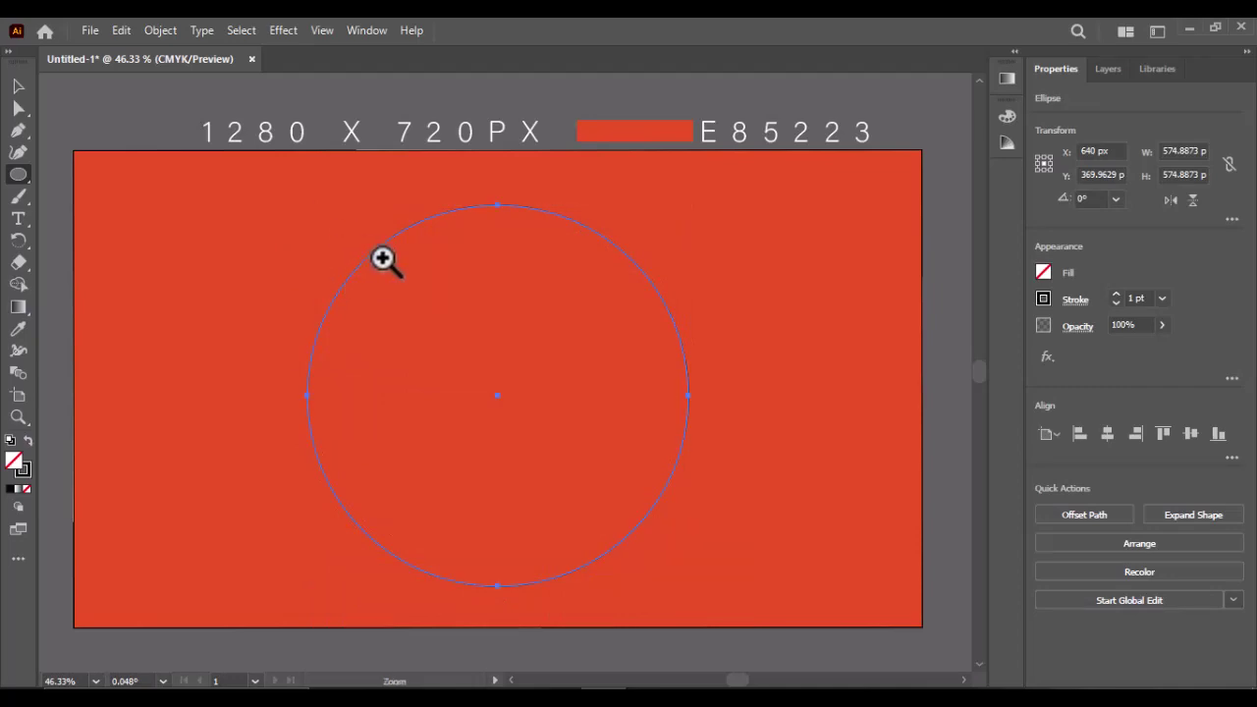
- Delete the circle's bottom anchor point to leave only the upper half arc
{"action": "left_click_drag", "start_coordinate": [489, 352], "coordinate": [506, 352]}
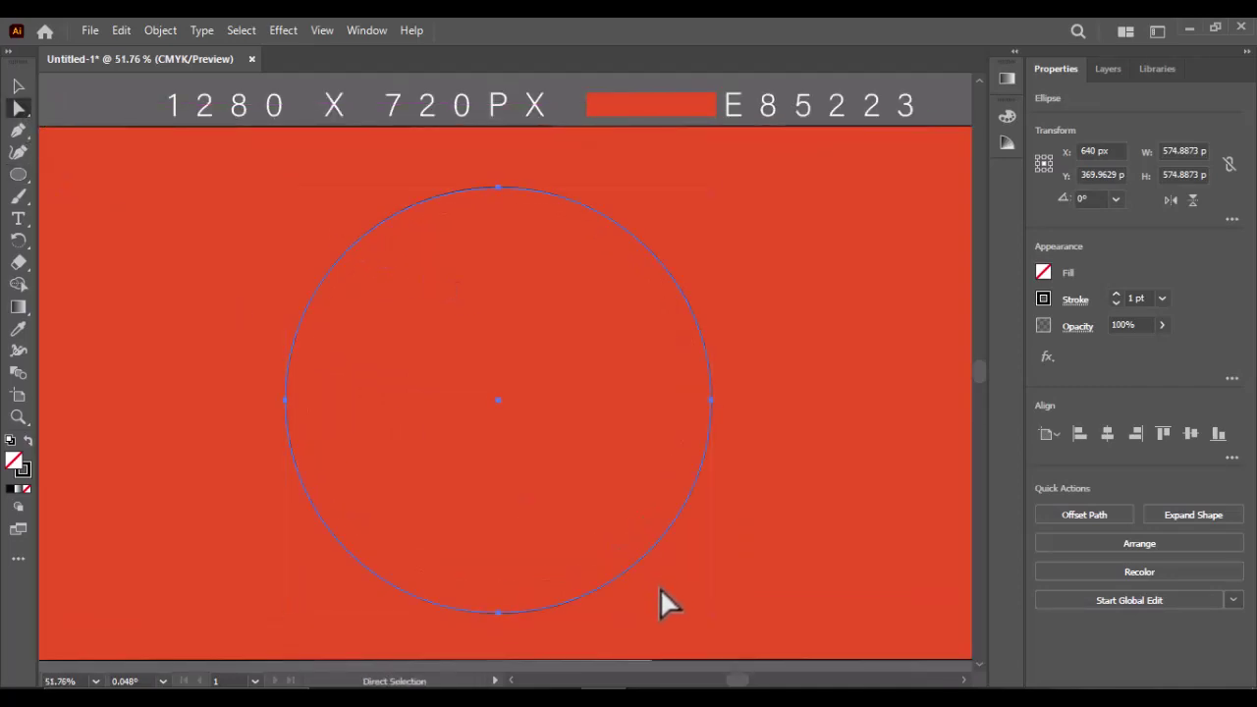
{"action": "left_click", "coordinate": [671, 646]}
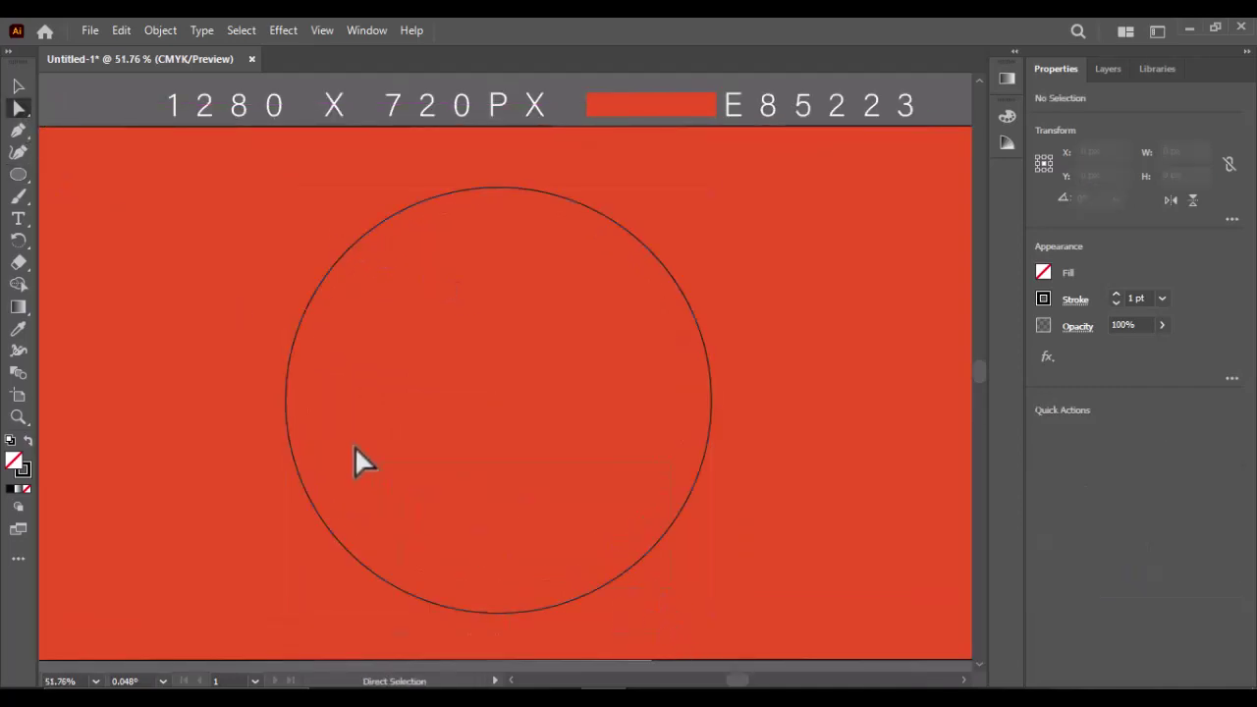
{"action": "left_click_drag", "start_coordinate": [295, 420], "coordinate": [700, 555]}
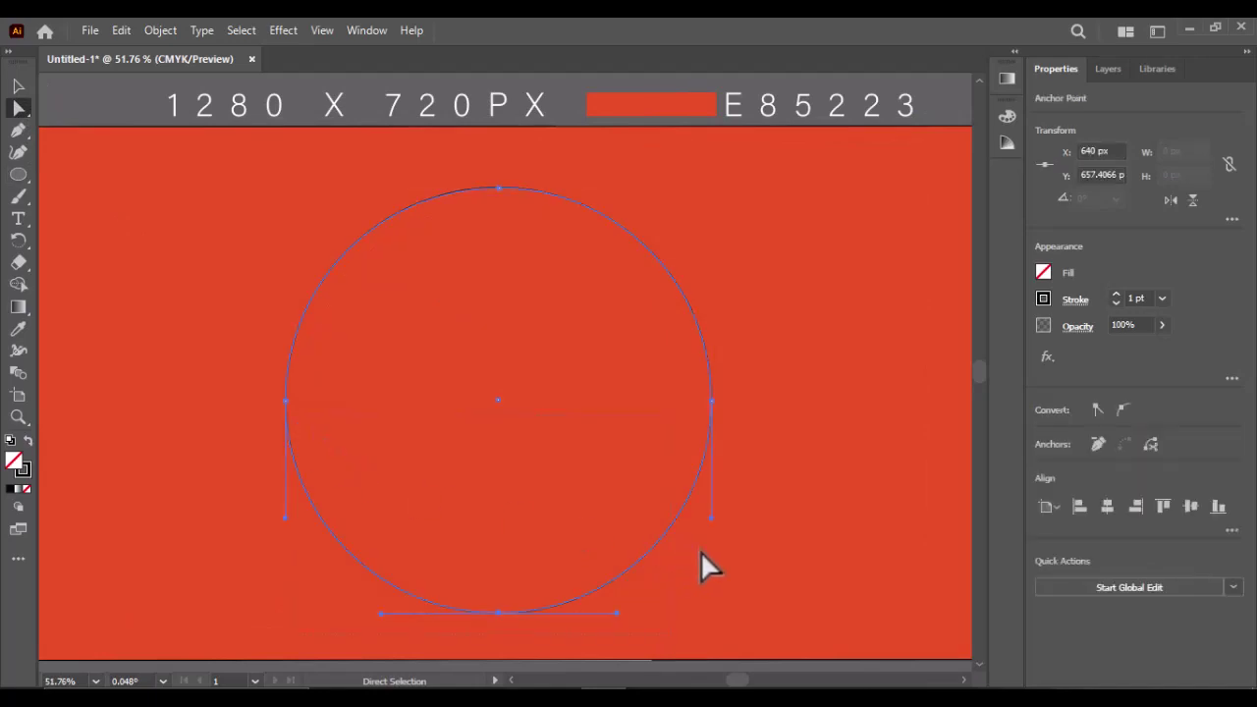
{"action": "key", "text": "Delete"}
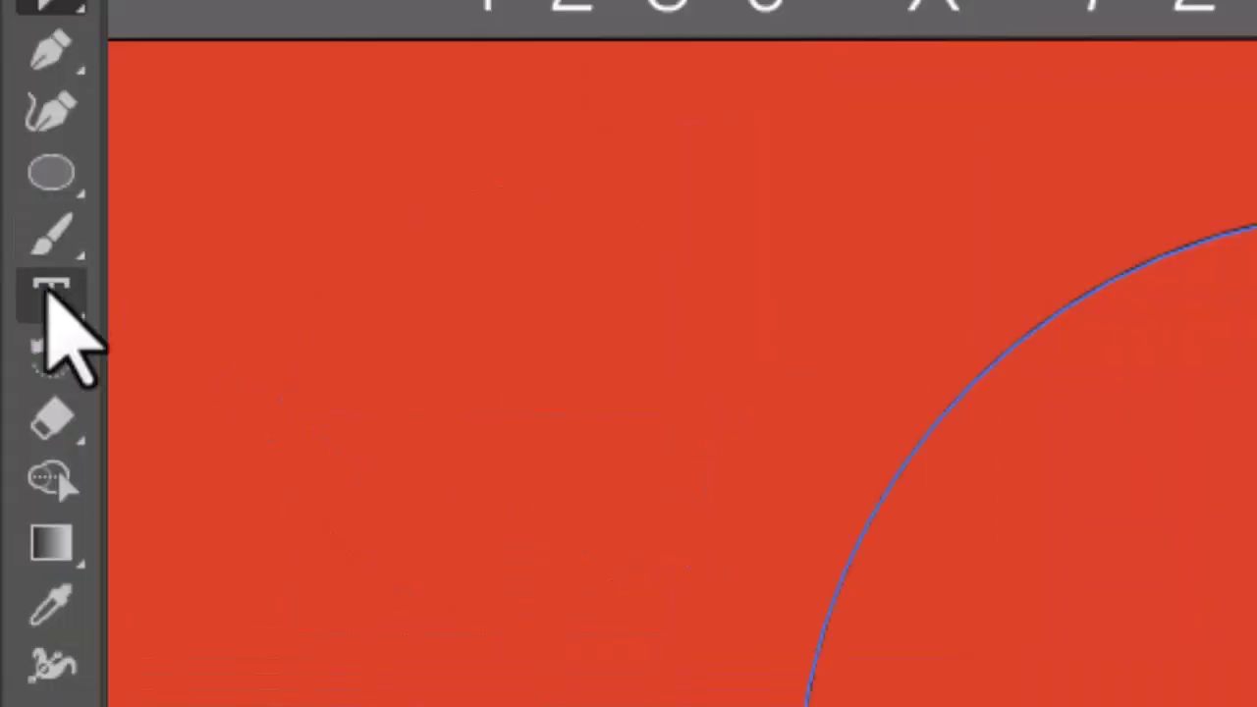
- Add the path text "NEVER GIVER UP NEVER GIVE UP" along the arc in Franklin Gothic Heavy at 60 pt
{"action": "left_click", "coordinate": [18, 217]}
{"action": "left_click", "coordinate": [187, 299]}
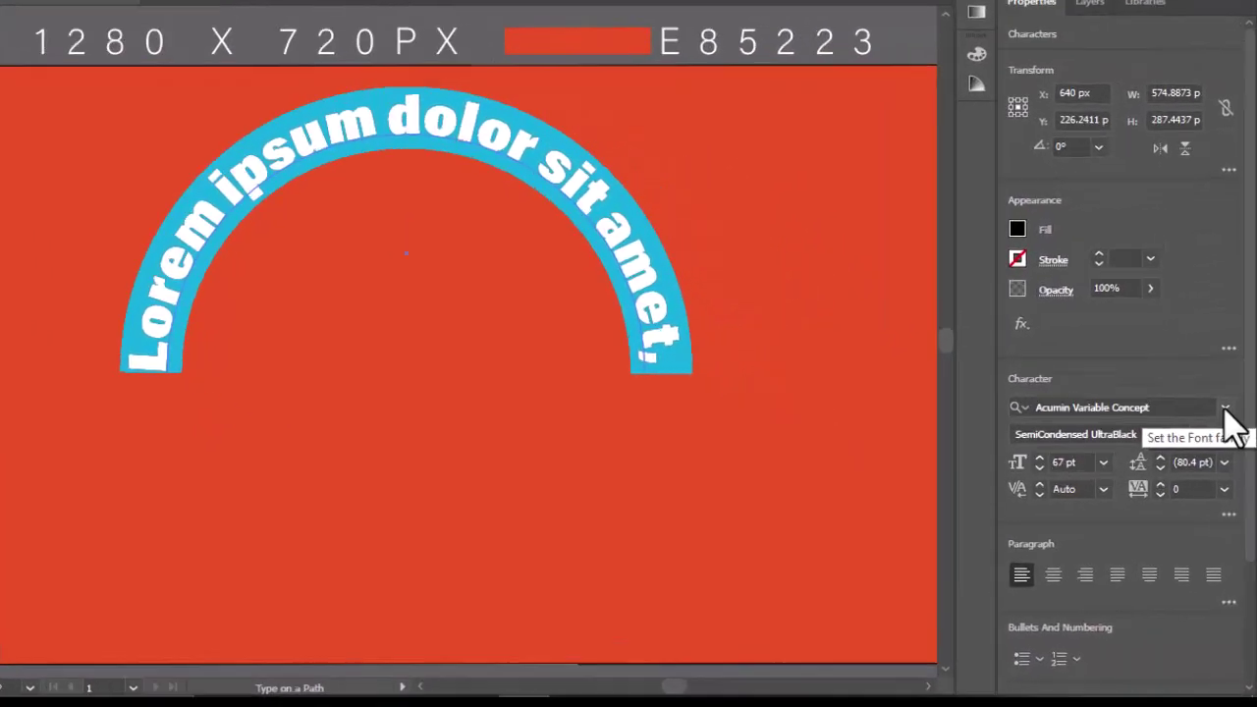
{"action": "left_click", "coordinate": [1227, 410]}
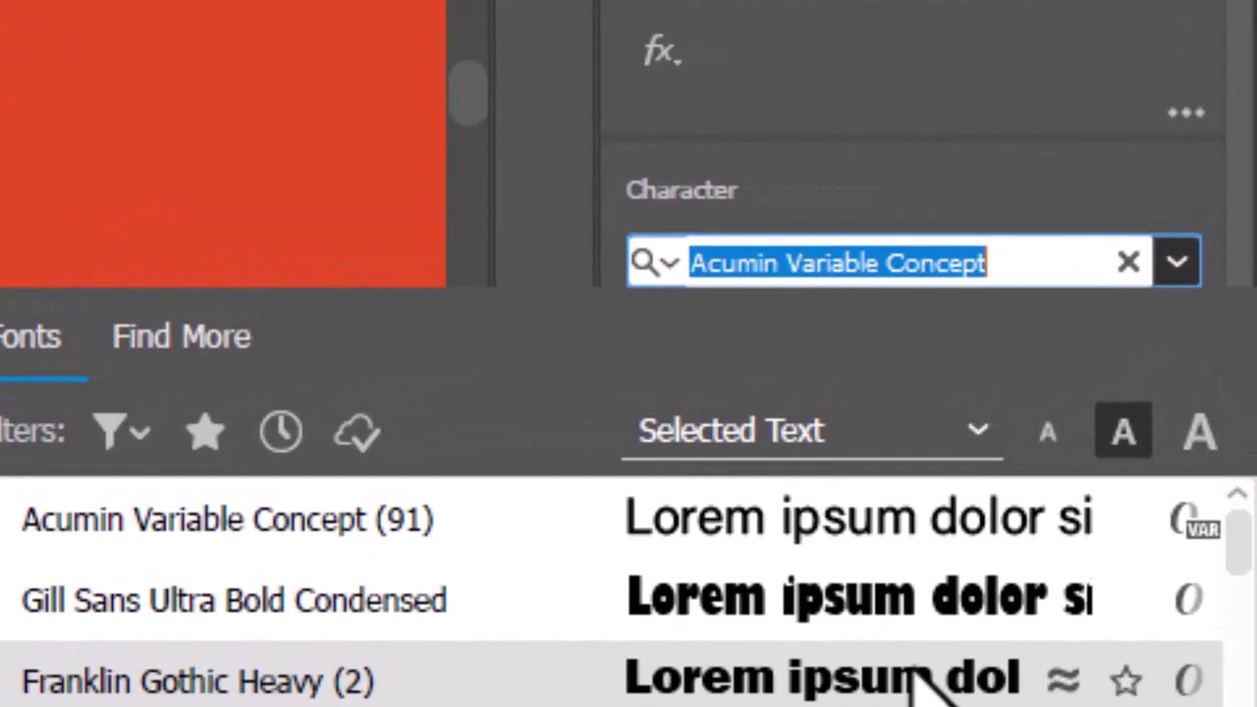
{"action": "left_click", "coordinate": [923, 677]}
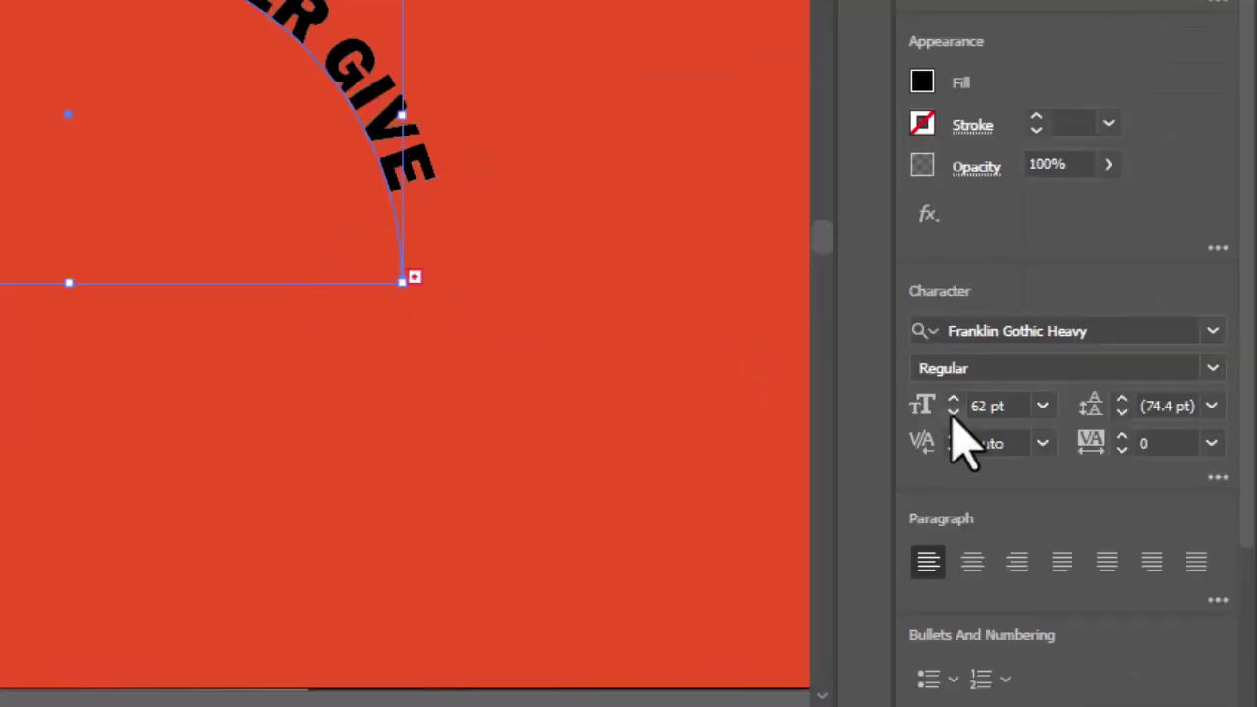
{"action": "left_click", "coordinate": [1113, 489]}
{"action": "left_click", "coordinate": [952, 411]}
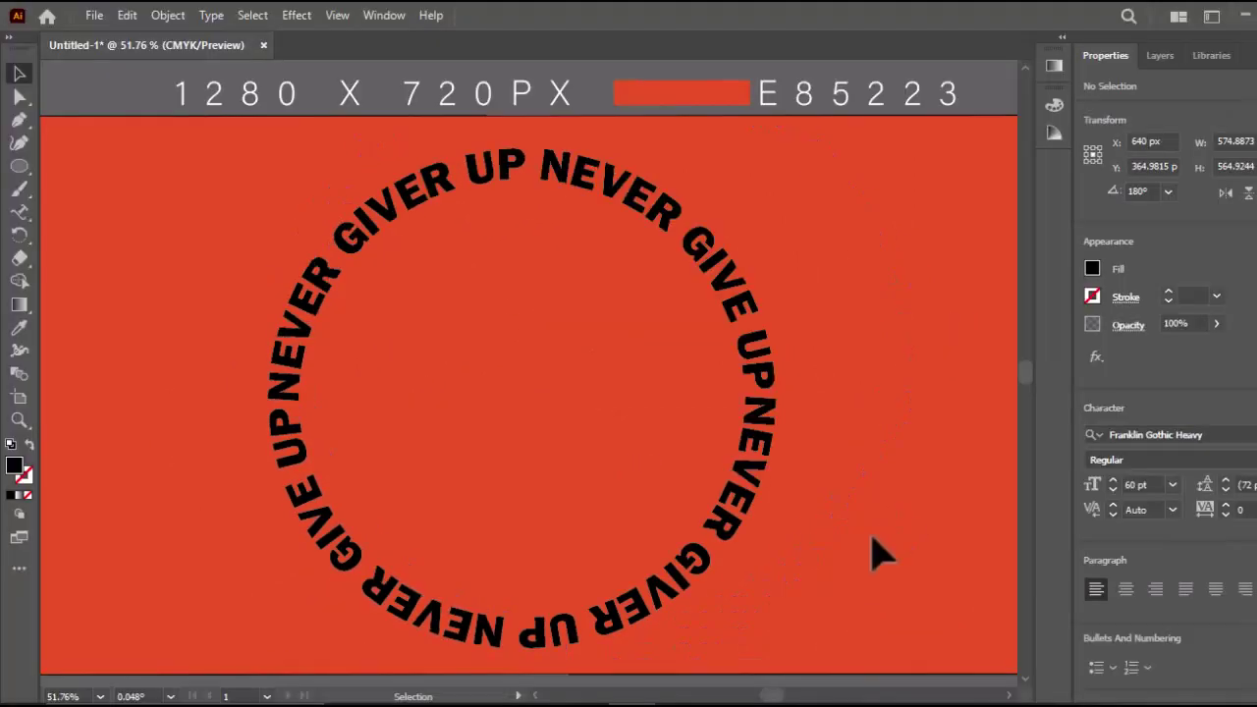
- Group the two text arcs and recolour the group with the background's red
{"action": "key", "text": "ctrl+a"}
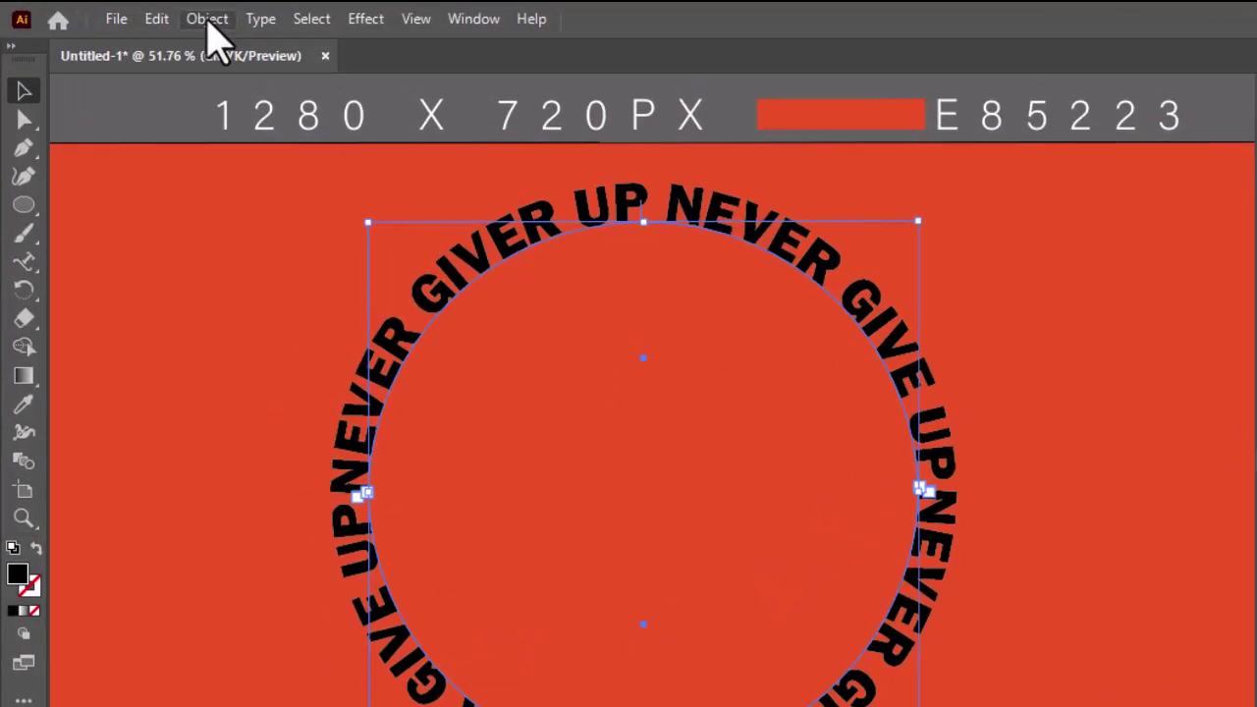
{"action": "left_click", "coordinate": [167, 15]}
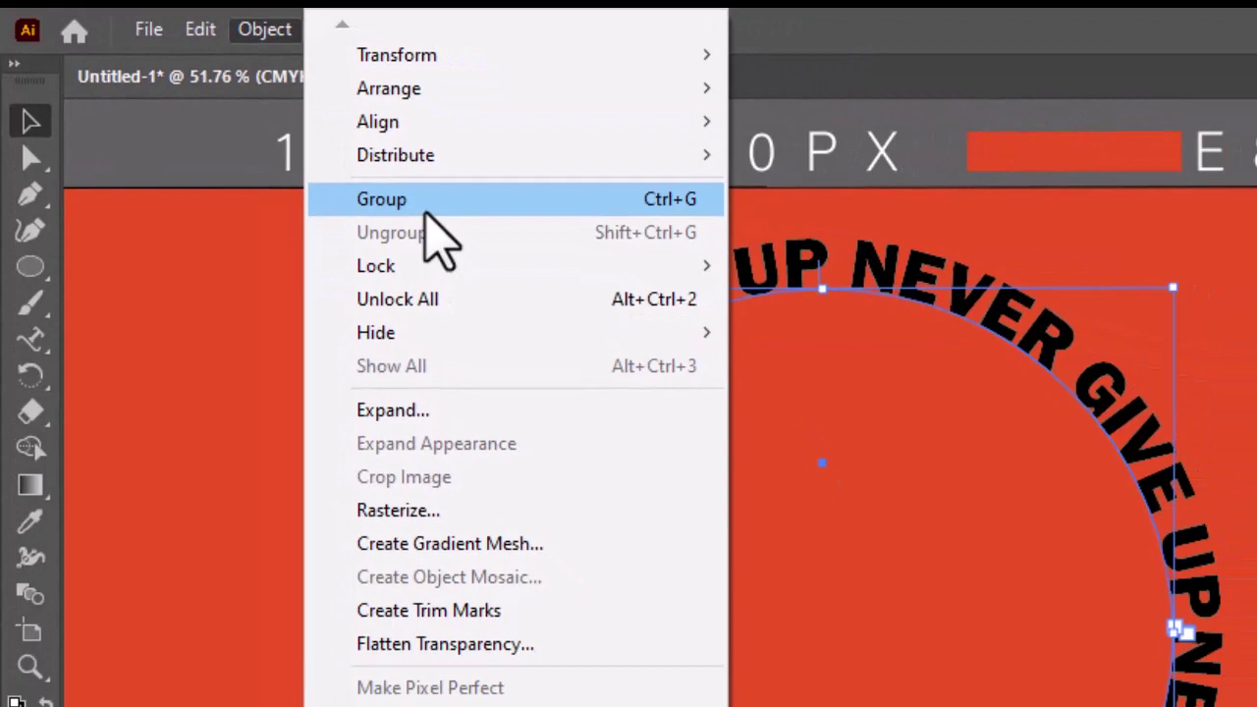
{"action": "left_click", "coordinate": [504, 242]}
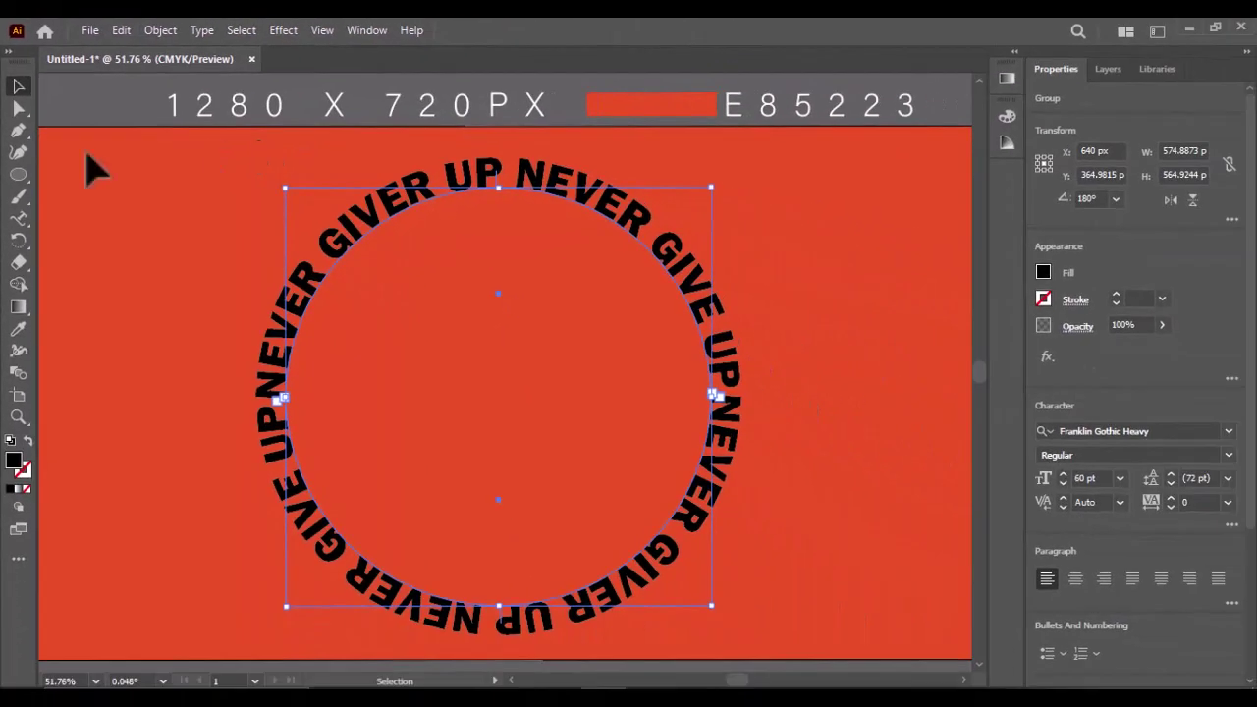
{"action": "left_click", "coordinate": [18, 328]}
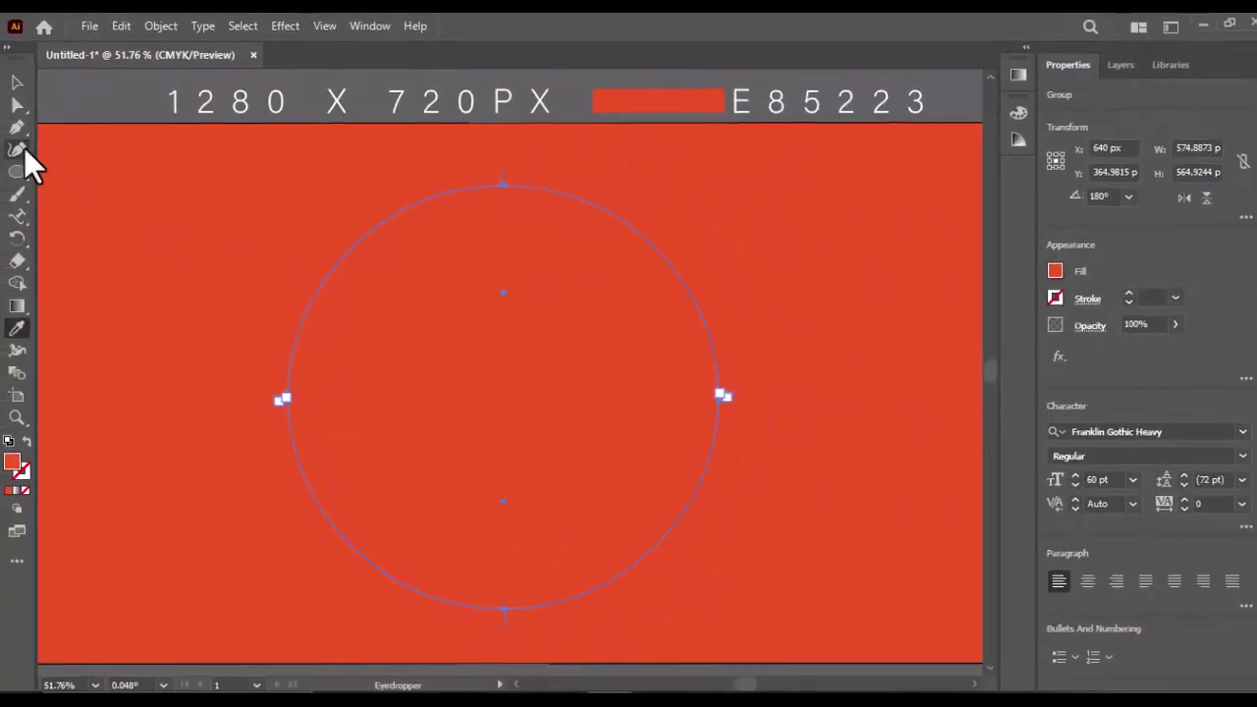
{"action": "left_click", "coordinate": [16, 86]}
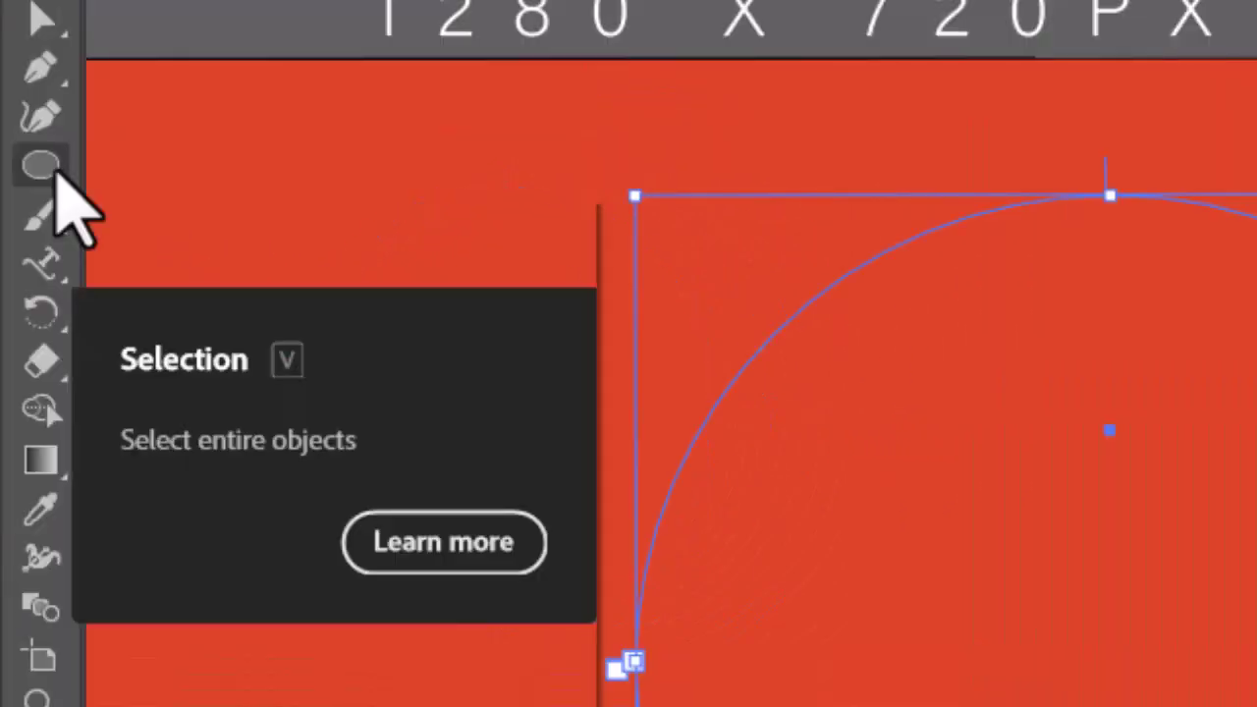
- Draw a circle about 523 px in diameter around the artboard's middle, with no fill and a black stroke
{"action": "left_click", "coordinate": [44, 169]}
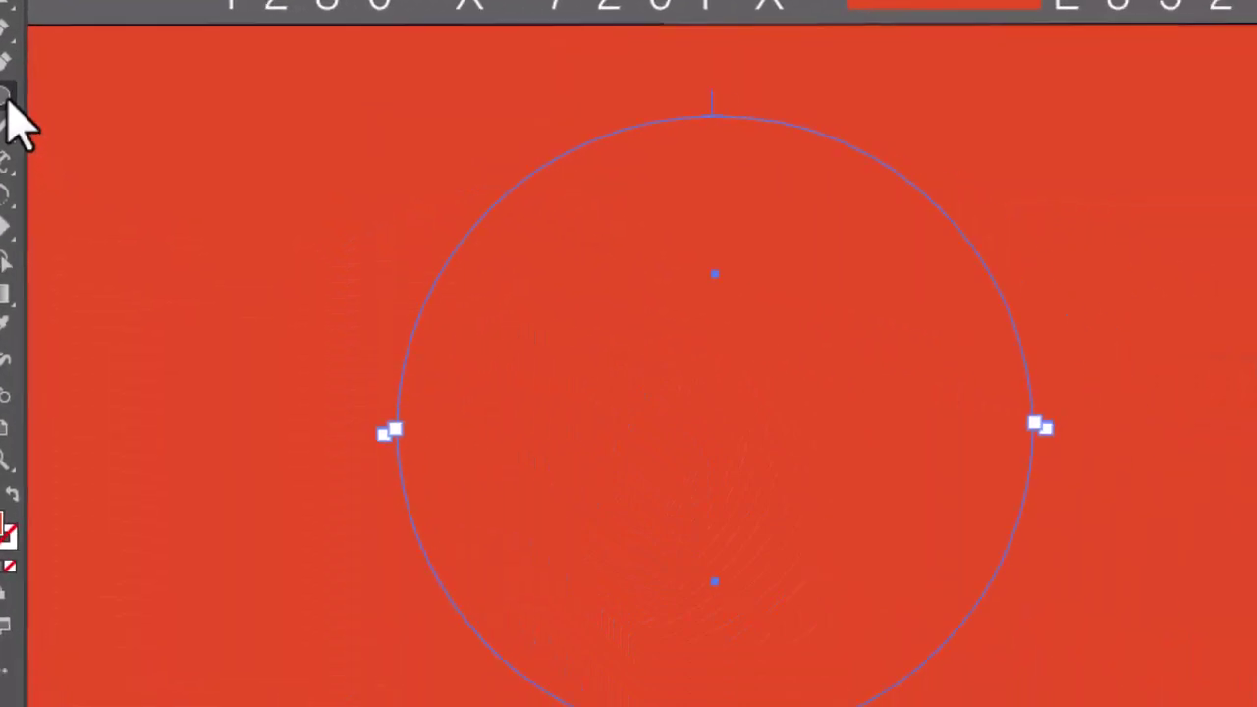
{"action": "left_click_drag", "start_coordinate": [606, 351], "coordinate": [355, 181]}
{"action": "left_click", "coordinate": [1, 418]}
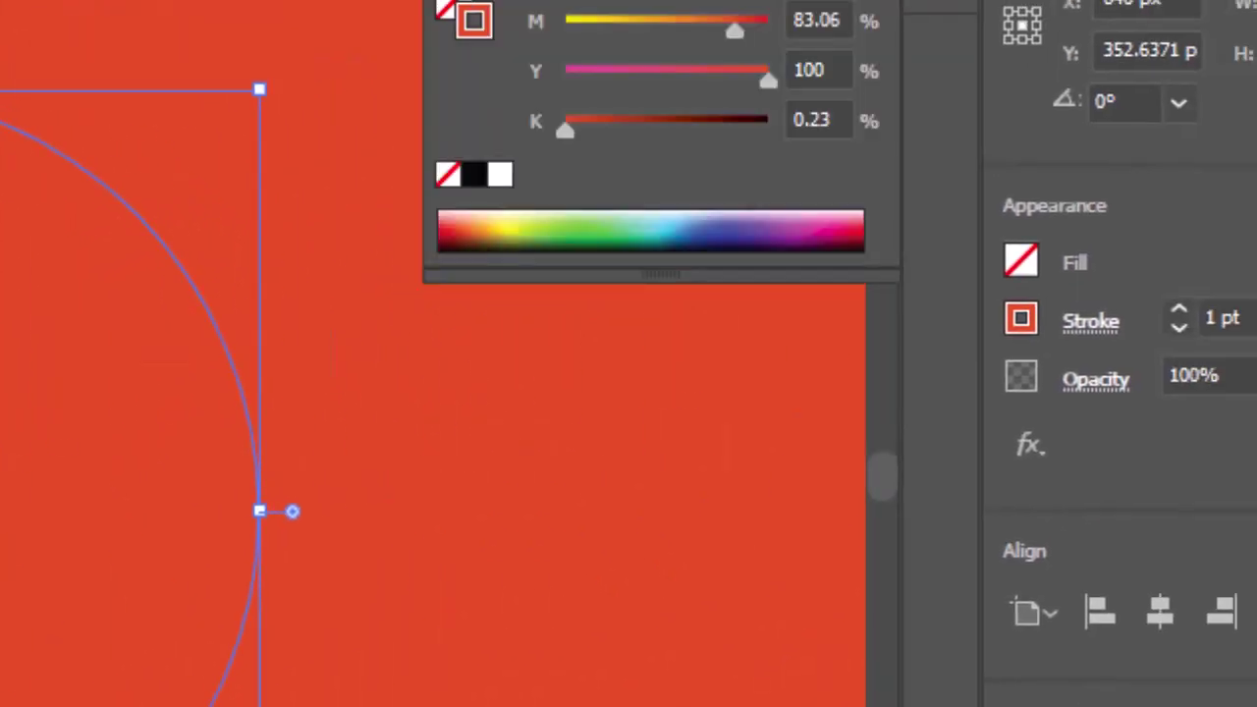
{"action": "left_click", "coordinate": [477, 176]}
- Increase the new circle's stroke weight to 17 pt
{"action": "left_click", "coordinate": [1179, 310]}
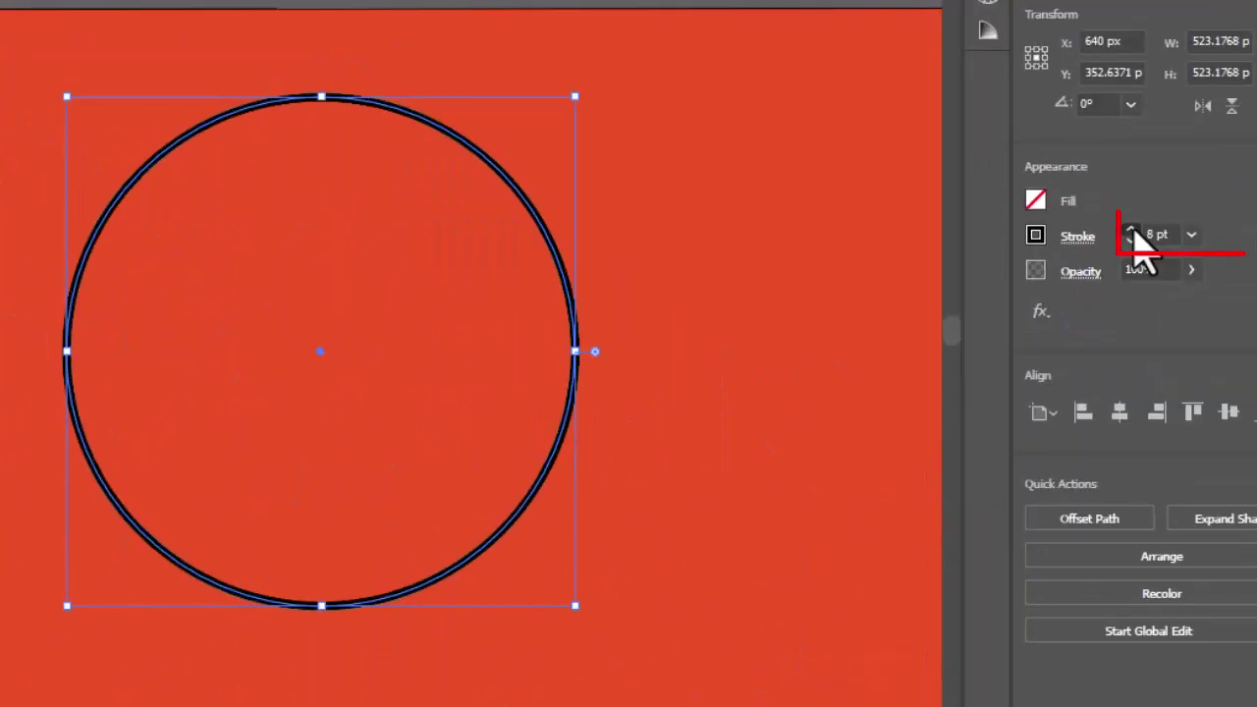
{"action": "left_click", "coordinate": [1179, 310]}
{"action": "left_click", "coordinate": [1130, 231]}
{"action": "left_click", "coordinate": [1130, 231]}
{"action": "left_click", "coordinate": [1130, 230]}
{"action": "left_click", "coordinate": [1130, 231]}
{"action": "left_click", "coordinate": [1130, 230]}
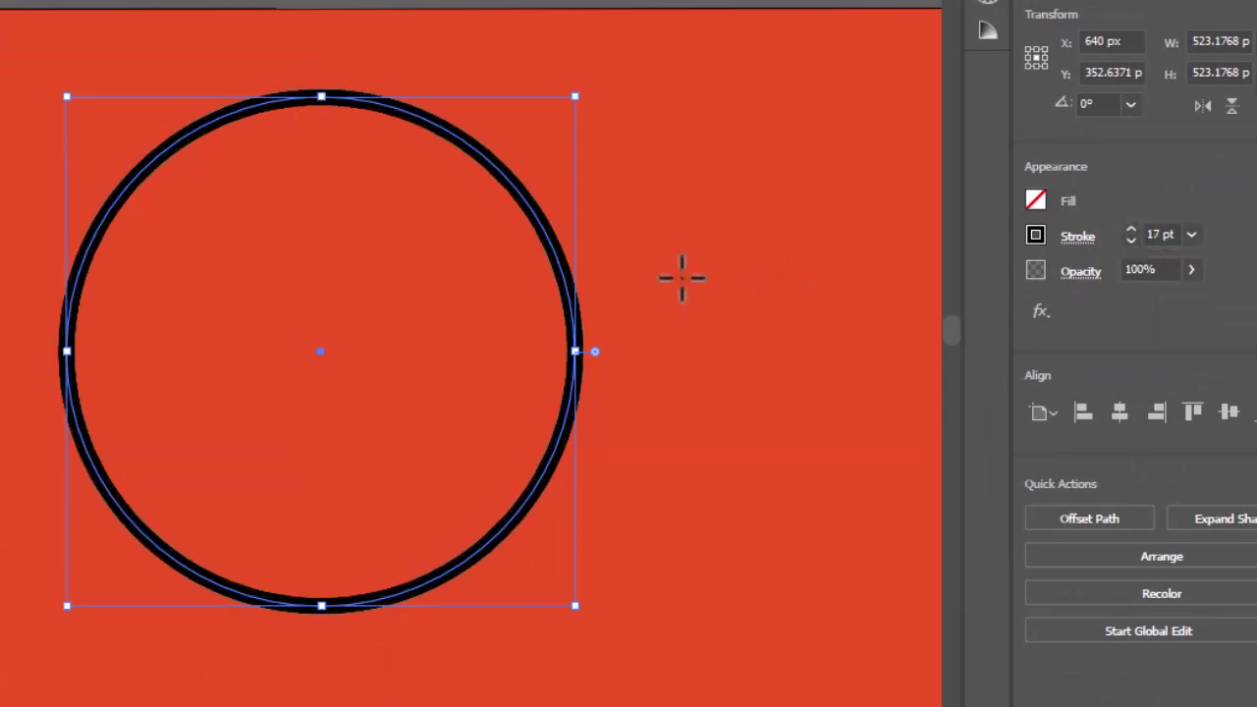
- Send the black circle backward in the stacking order so it sits behind the red text
{"action": "right_click", "coordinate": [573, 312]}
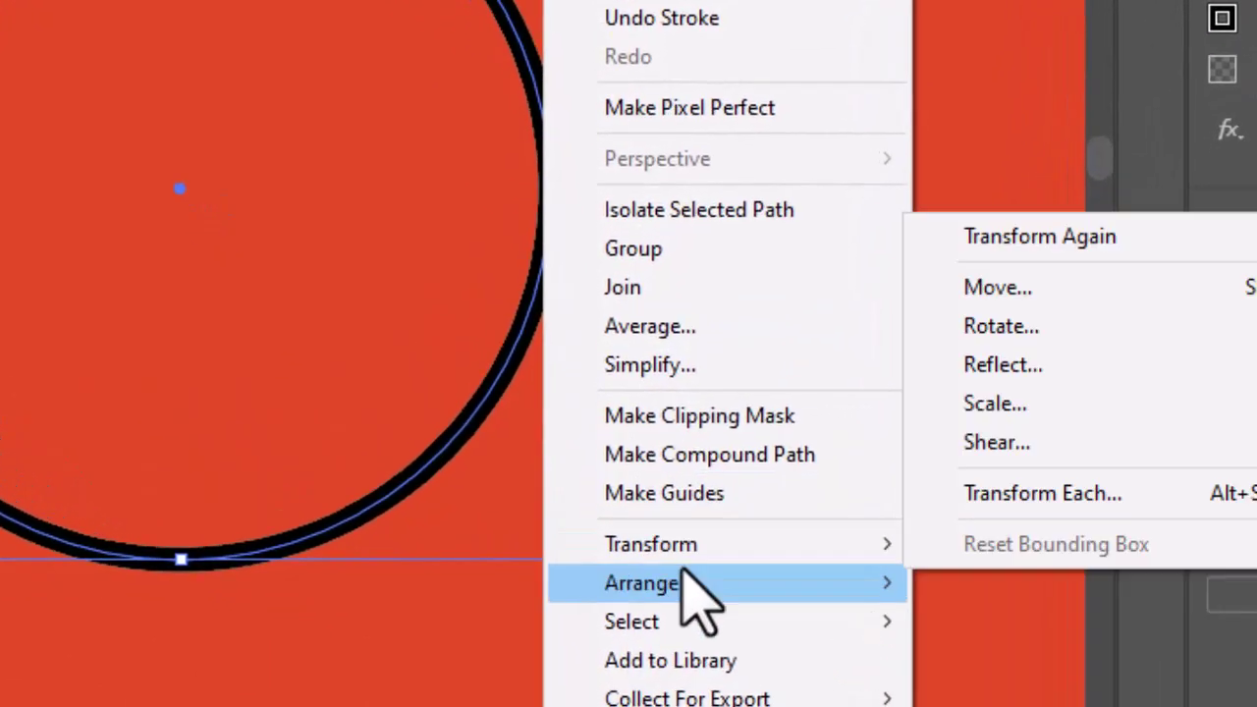
{"action": "mouse_move", "coordinate": [671, 616]}
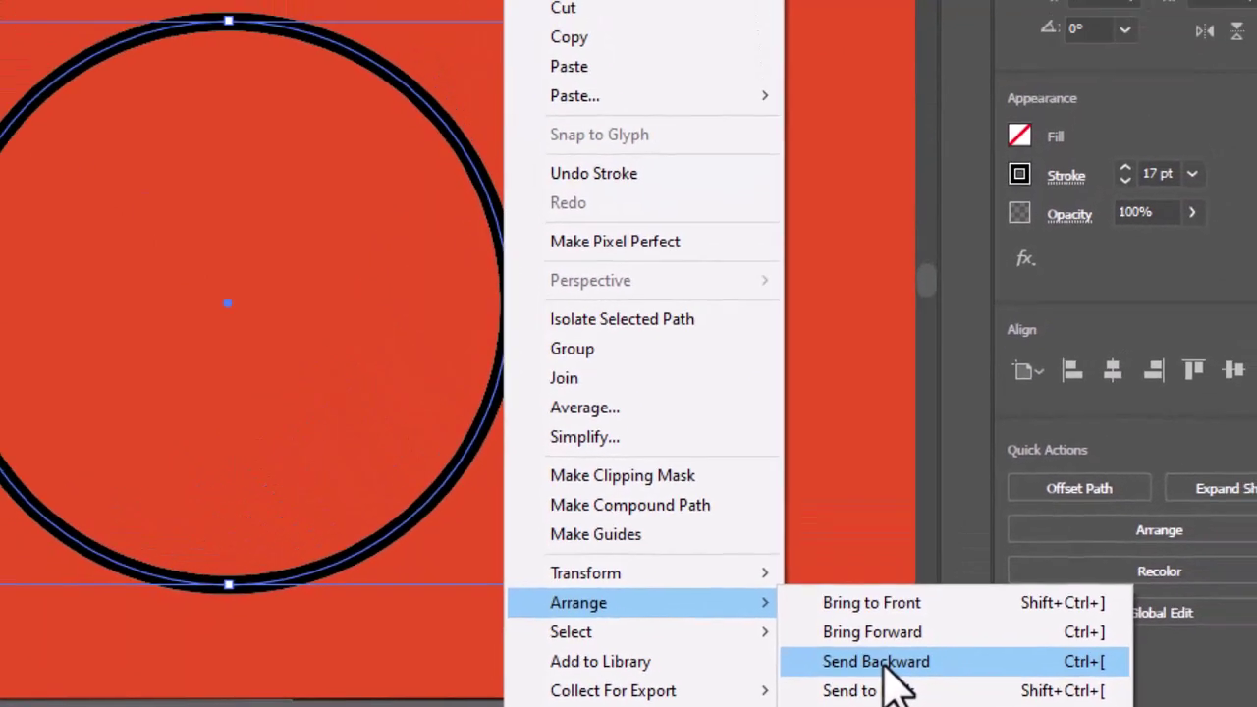
{"action": "left_click", "coordinate": [901, 601]}
- Increase the circle's stroke weight past 34 pt so the black band shows behind the lettering
{"action": "left_click", "coordinate": [1098, 231]}
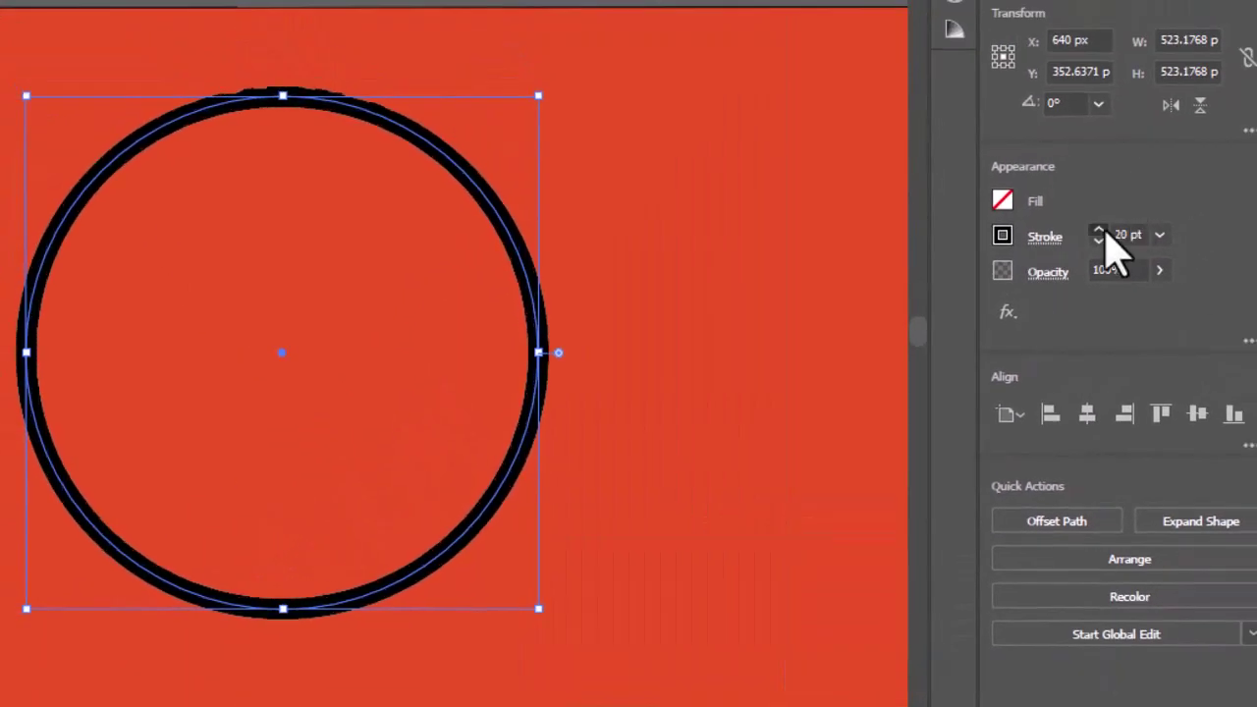
{"action": "left_click", "coordinate": [1098, 230]}
{"action": "left_click", "coordinate": [1098, 231]}
{"action": "left_click", "coordinate": [1099, 230]}
{"action": "left_click", "coordinate": [1098, 230]}
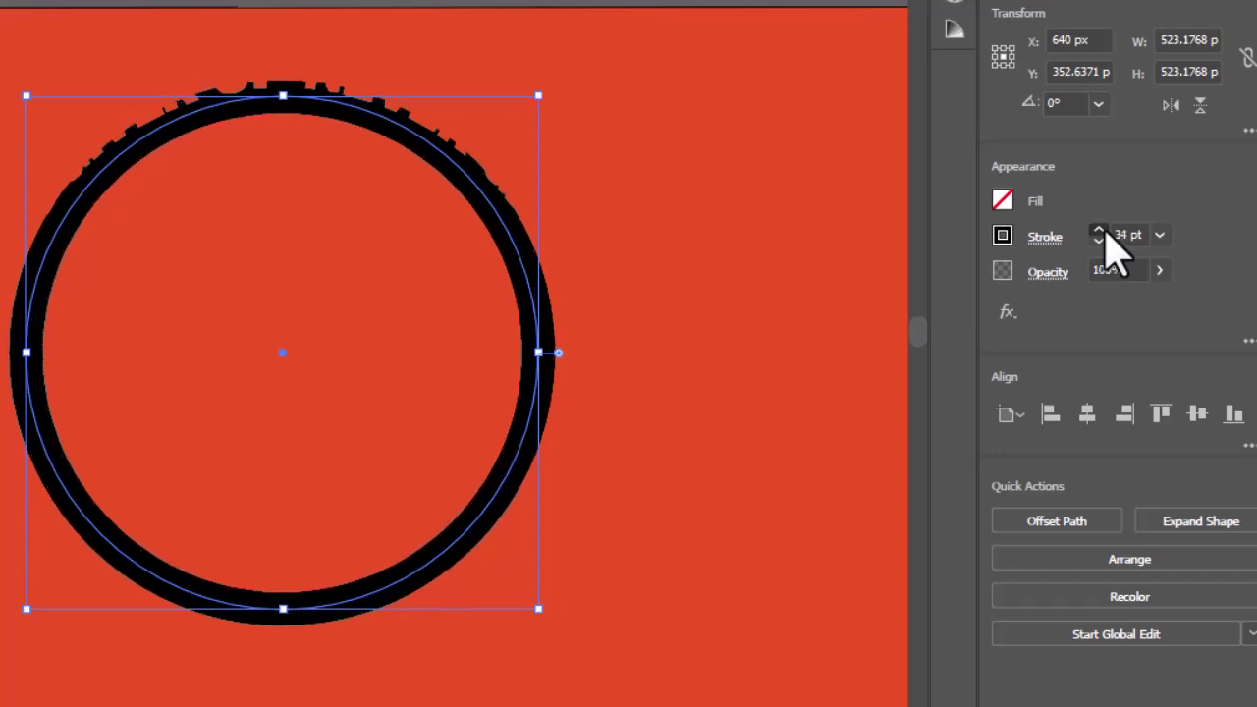
{"action": "left_click", "coordinate": [1098, 231]}
- Enlarge the black circle to about 616 px in diameter so its band backs the whole text ring
{"action": "left_click_drag", "start_coordinate": [546, 100], "coordinate": [605, 79]}
{"action": "left_click_drag", "start_coordinate": [707, 86], "coordinate": [818, 76]}
{"action": "left_click_drag", "start_coordinate": [985, 91], "coordinate": [939, 98]}
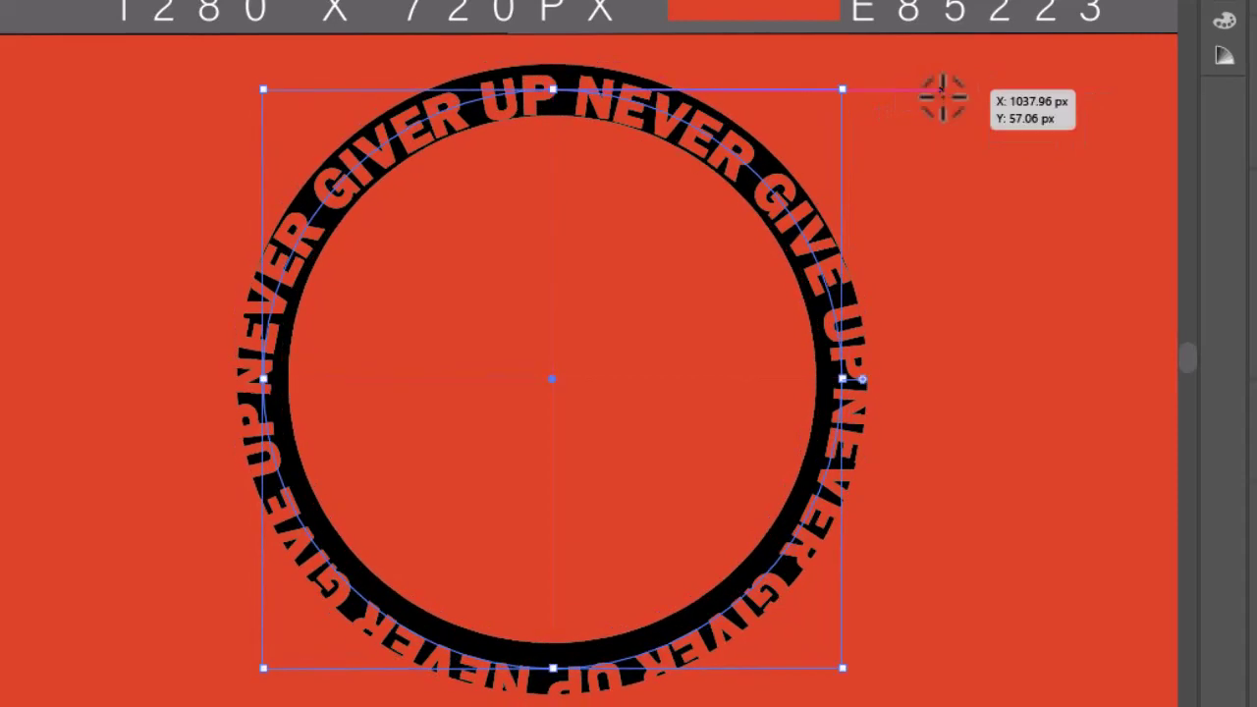
{"action": "left_click_drag", "start_coordinate": [844, 669], "coordinate": [869, 687]}
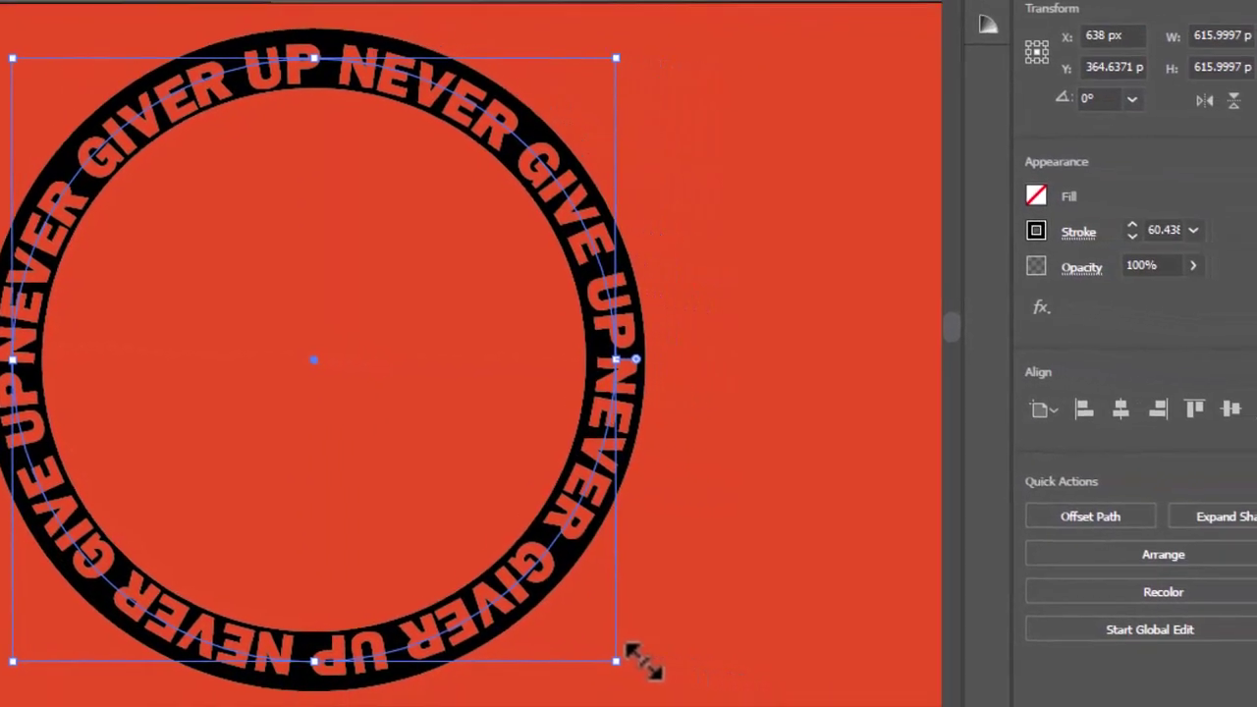
- Select all the artwork and group the text arcs with the black ring
{"action": "left_click", "coordinate": [449, 343]}
{"action": "key", "text": "ctrl+a"}
{"action": "left_click", "coordinate": [193, 18]}
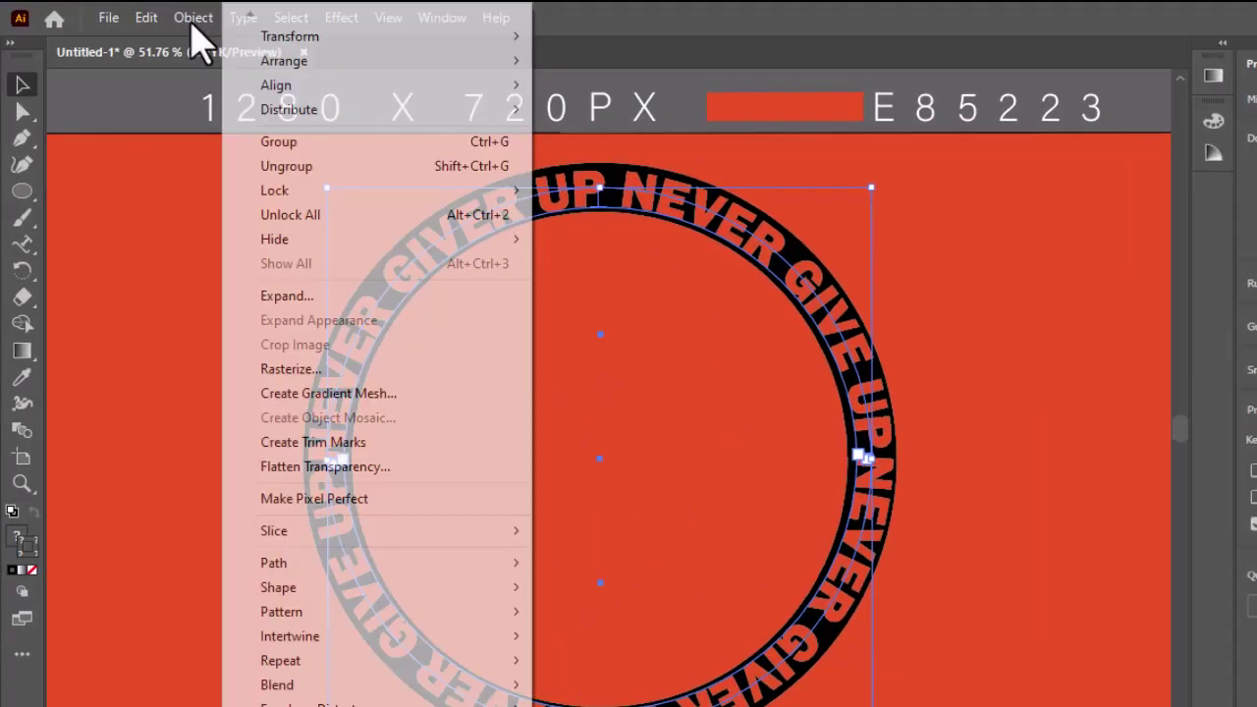
{"action": "left_click", "coordinate": [533, 246]}
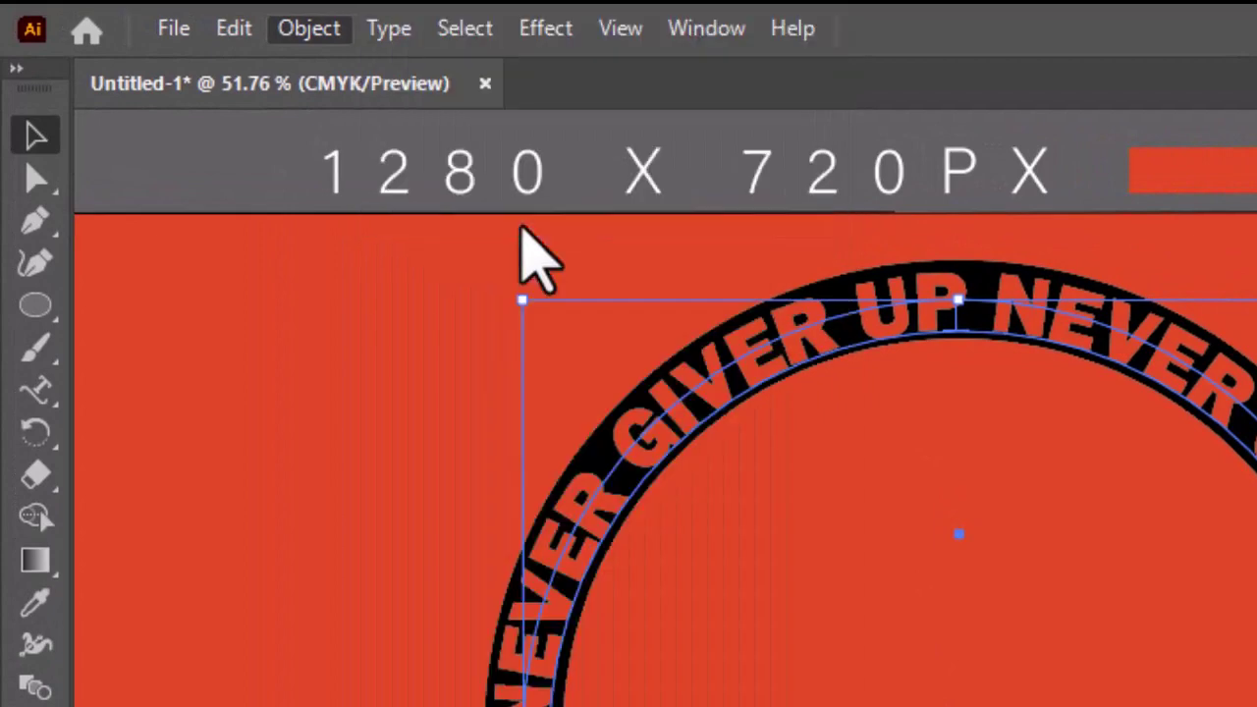
- Start a Transform effect on the grouped ring with 80% horizontal scale and a rotation angle of -20°
{"action": "left_click", "coordinate": [546, 30]}
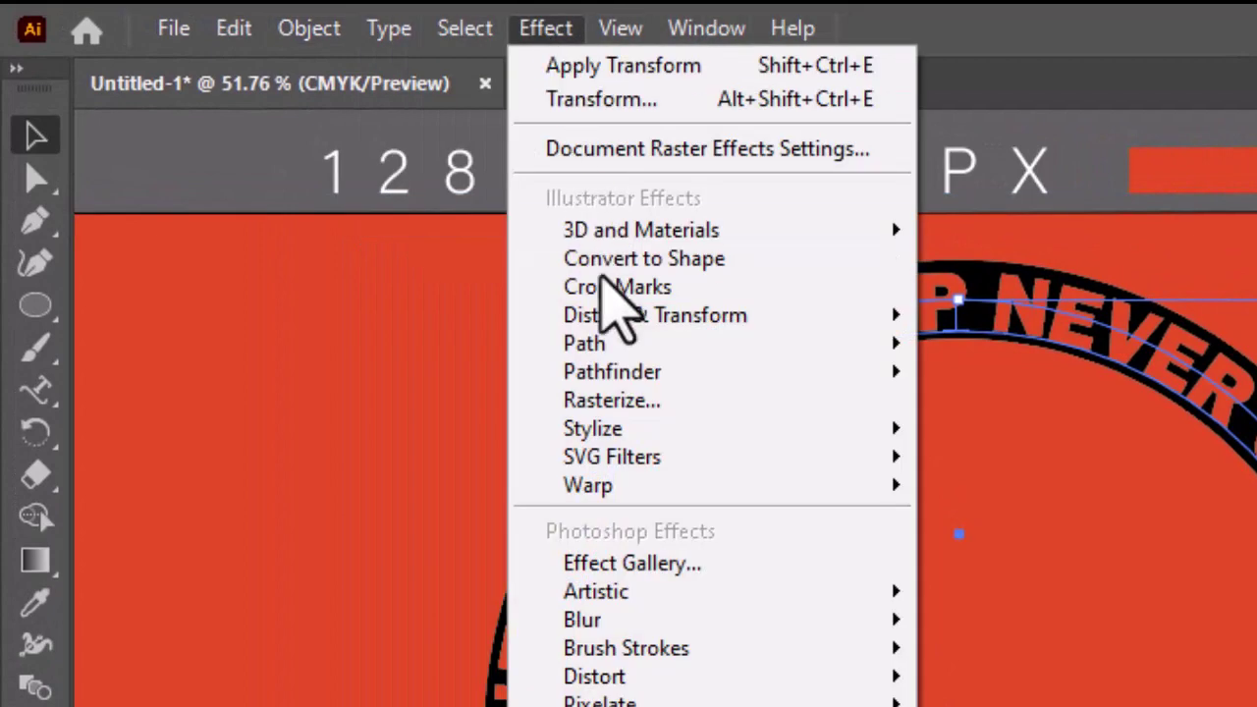
{"action": "mouse_move", "coordinate": [634, 312]}
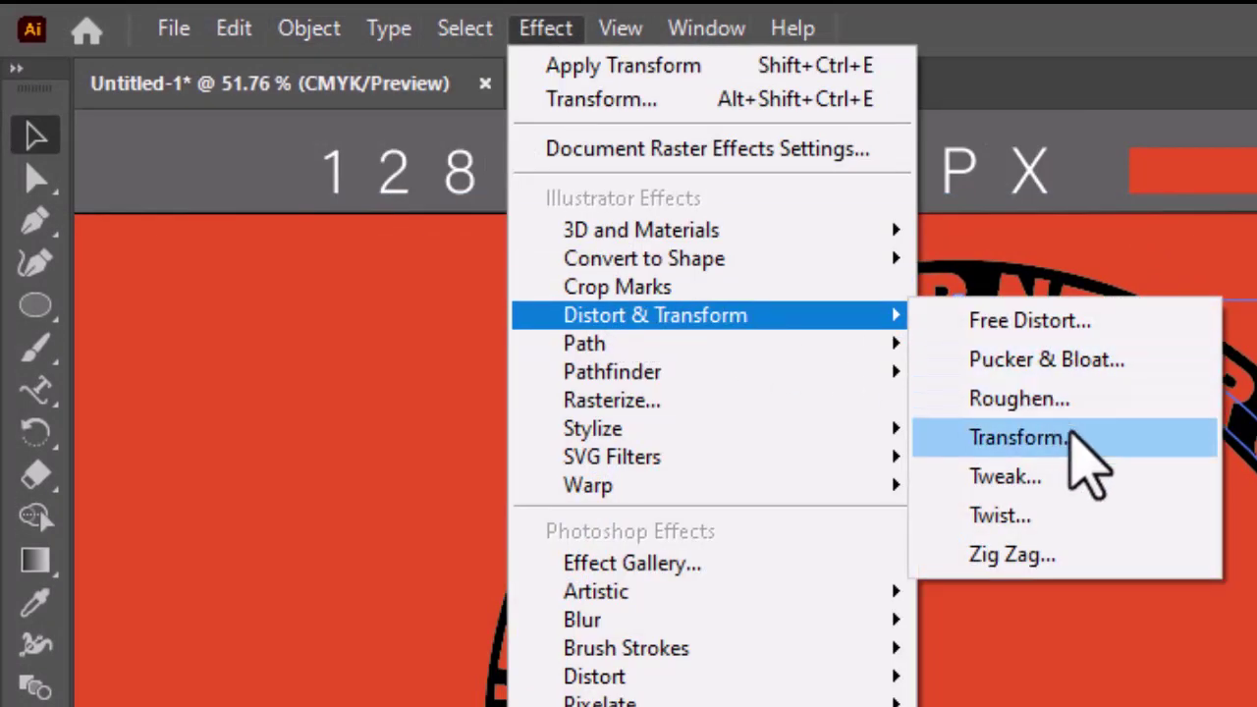
{"action": "left_click", "coordinate": [1070, 439]}
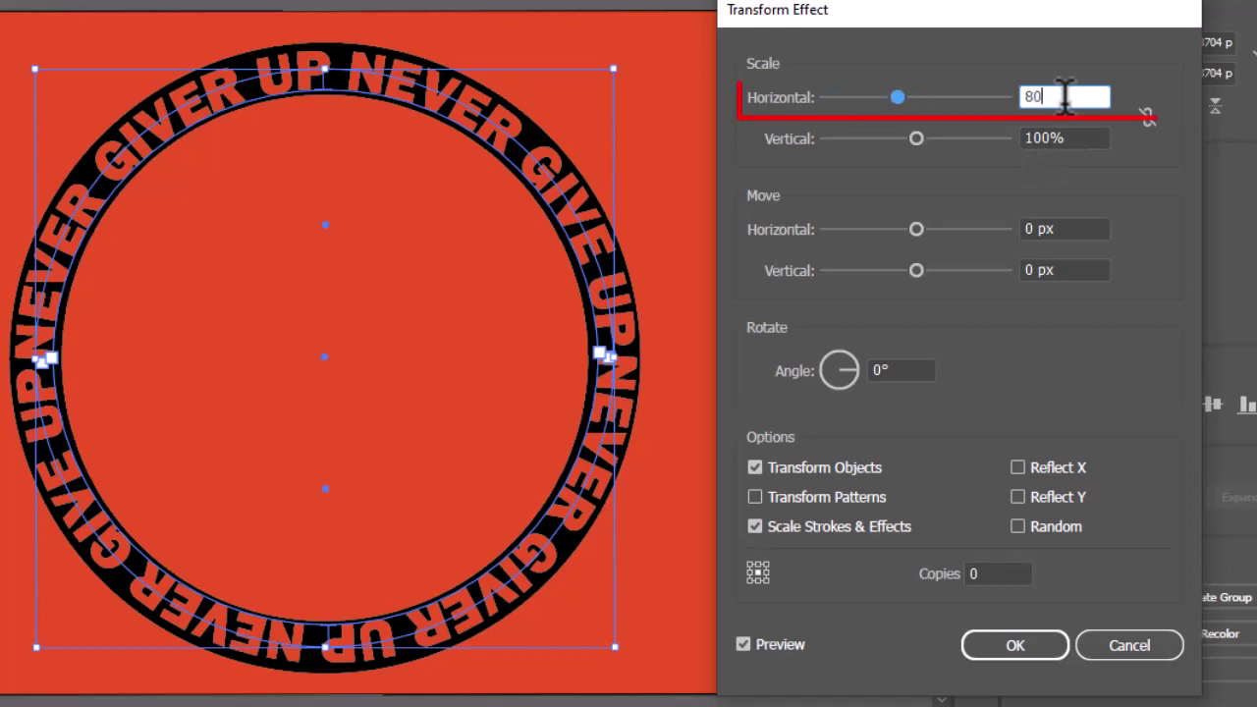
{"action": "left_click", "coordinate": [886, 365]}
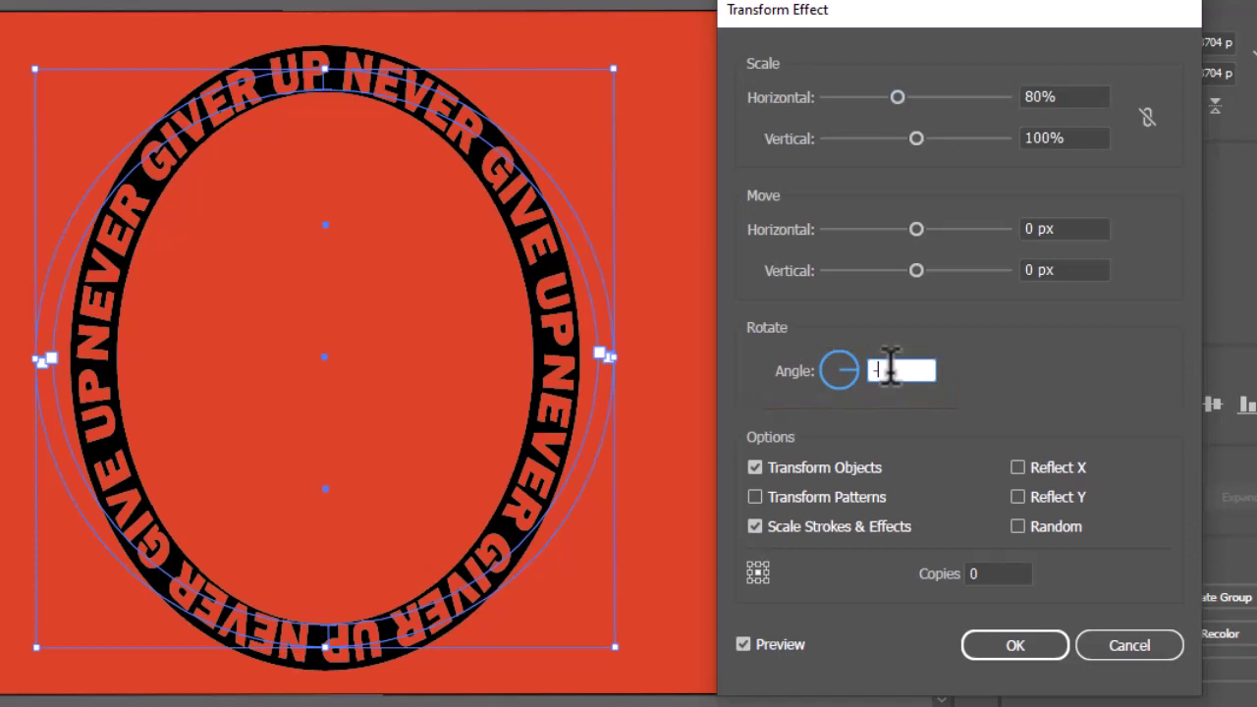
- Set the Transform effect to 15 copies with Scale Strokes & Effects enabled and refresh the preview
{"action": "left_click", "coordinate": [899, 527]}
{"action": "left_click", "coordinate": [990, 575]}
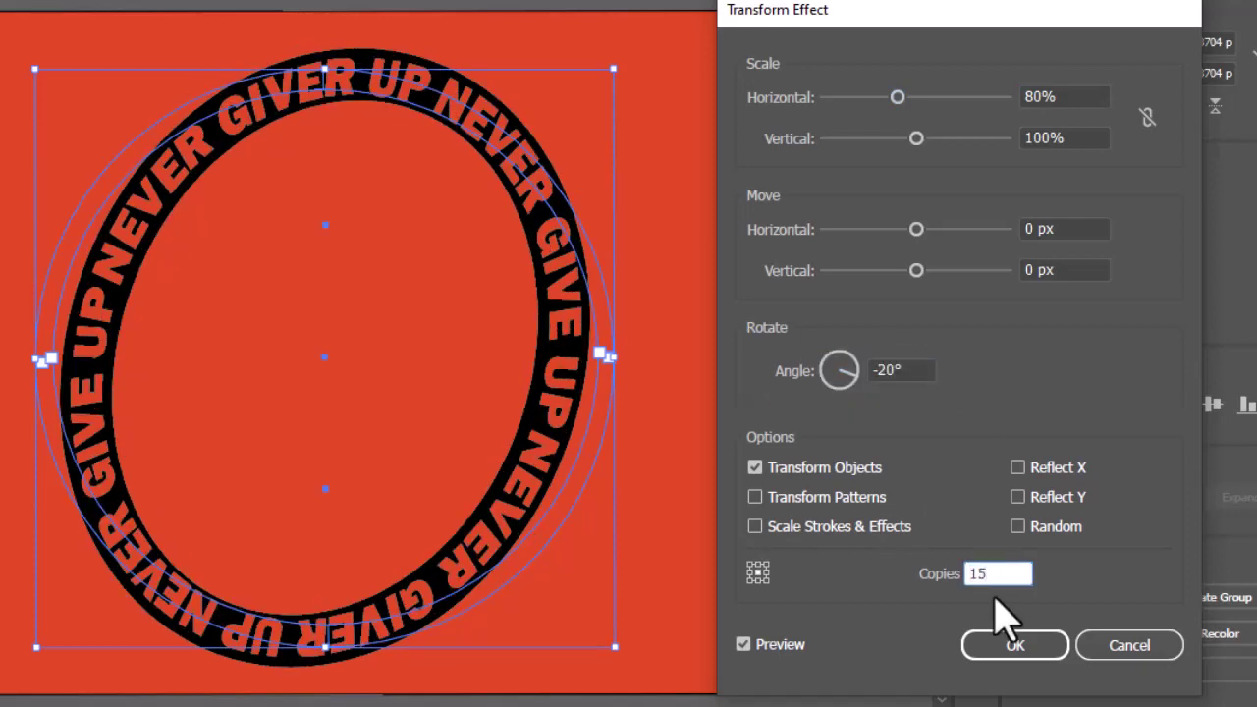
{"action": "key", "text": "Tab"}
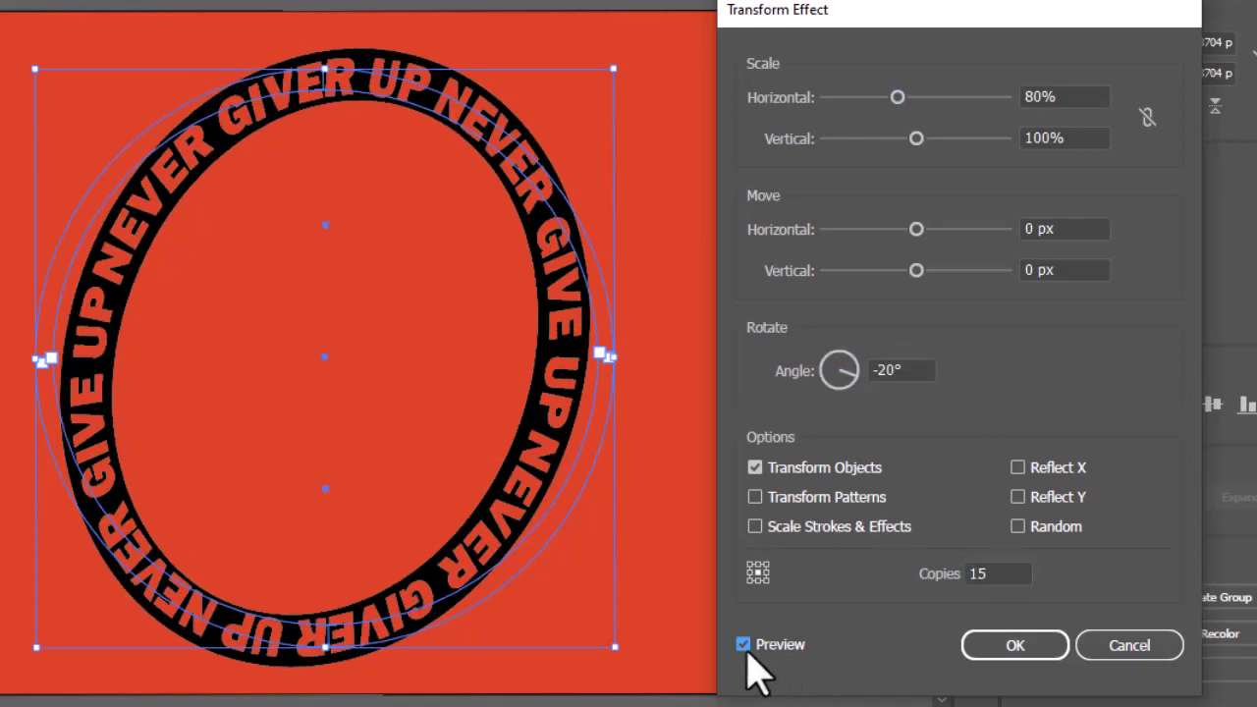
{"action": "left_click", "coordinate": [748, 656]}
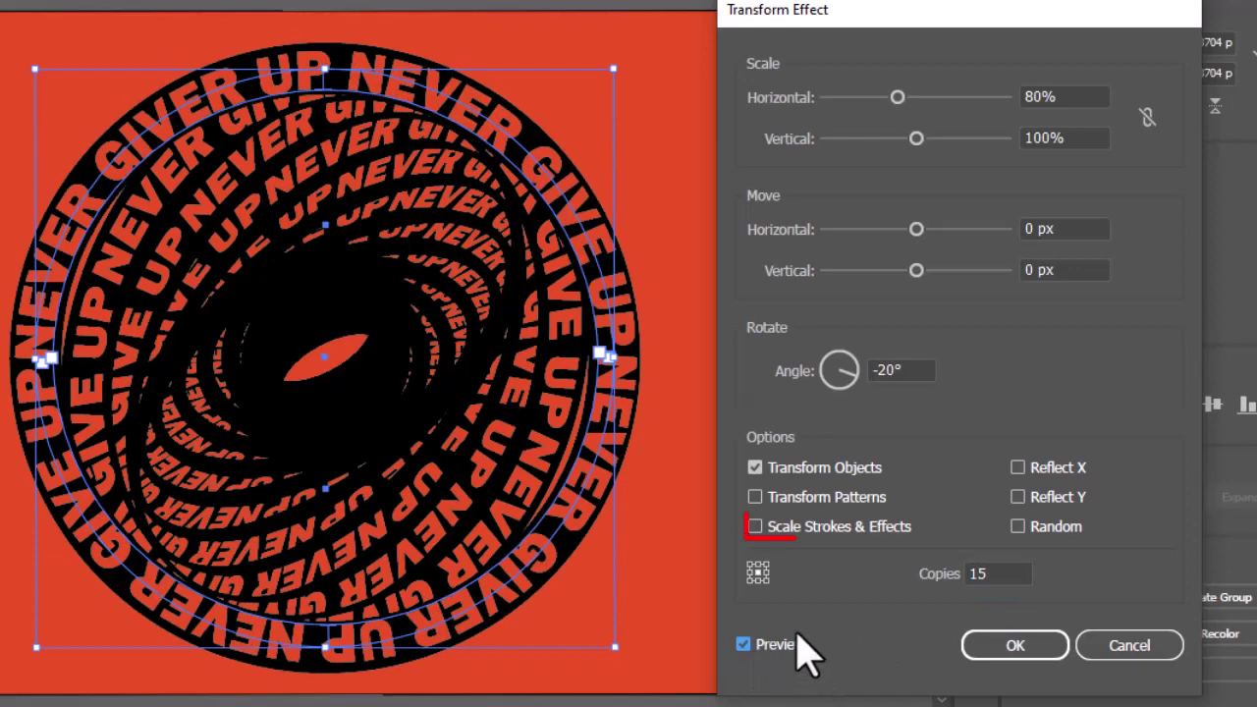
{"action": "left_click", "coordinate": [755, 527]}
{"action": "left_click", "coordinate": [755, 527]}
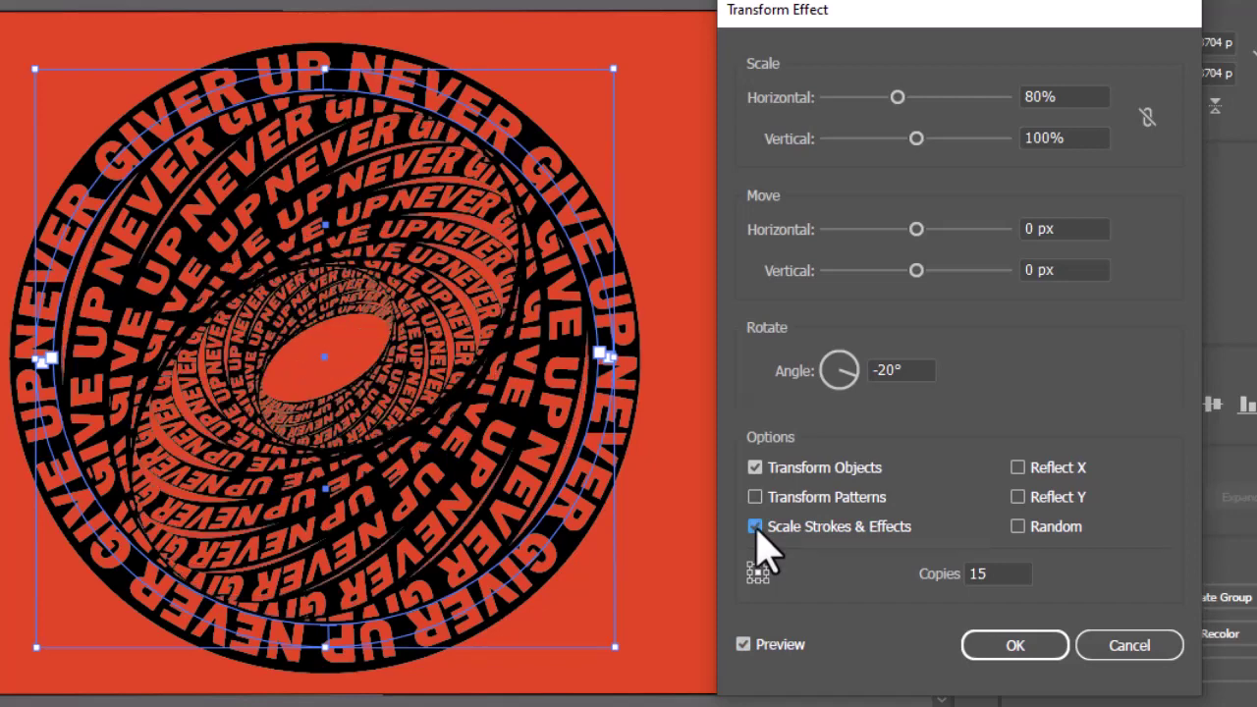